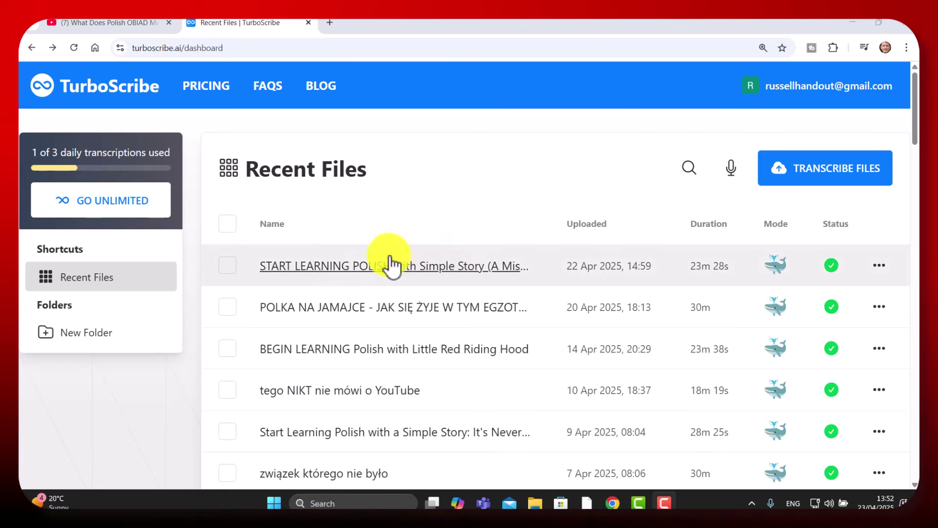
Look through the existing transcript "START LEARNING POLISH with Simple Story (A Missed Train)" and its options, and return to the recent files
{"action": "left_click", "coordinate": [353, 277]}
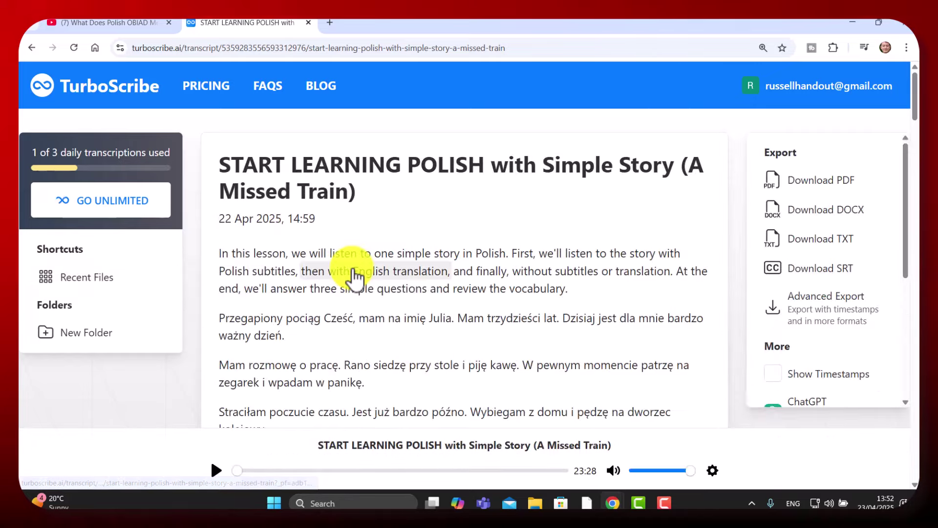
{"action": "mouse_move", "coordinate": [912, 83]}
{"action": "left_mouse_down"}
{"action": "mouse_move", "coordinate": [917, 155]}
{"action": "mouse_move", "coordinate": [917, 78]}
{"action": "left_mouse_up"}
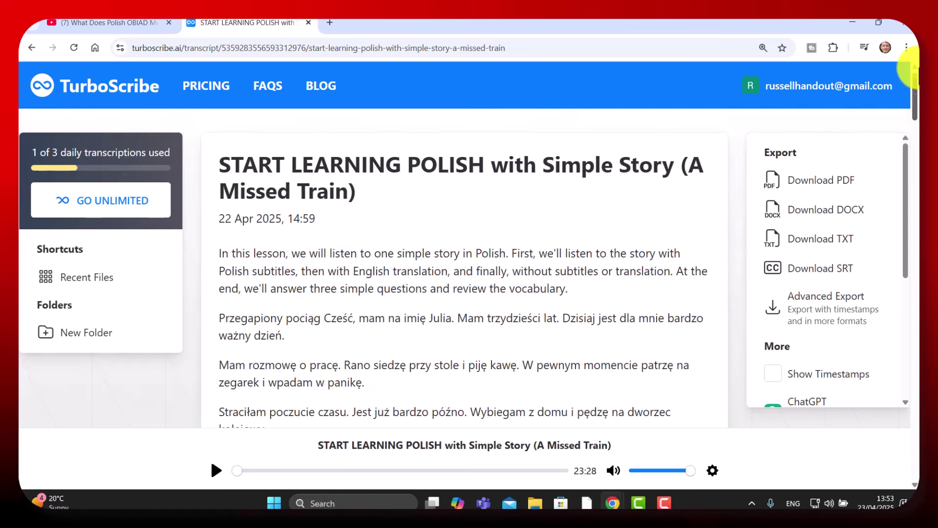
{"action": "left_click_drag", "start_coordinate": [907, 167], "coordinate": [911, 197]}
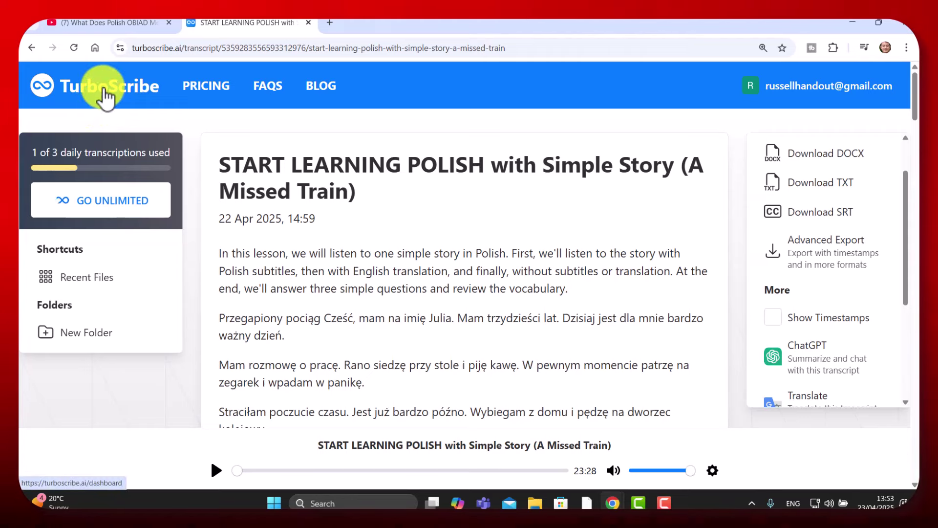
{"action": "left_click", "coordinate": [105, 97]}
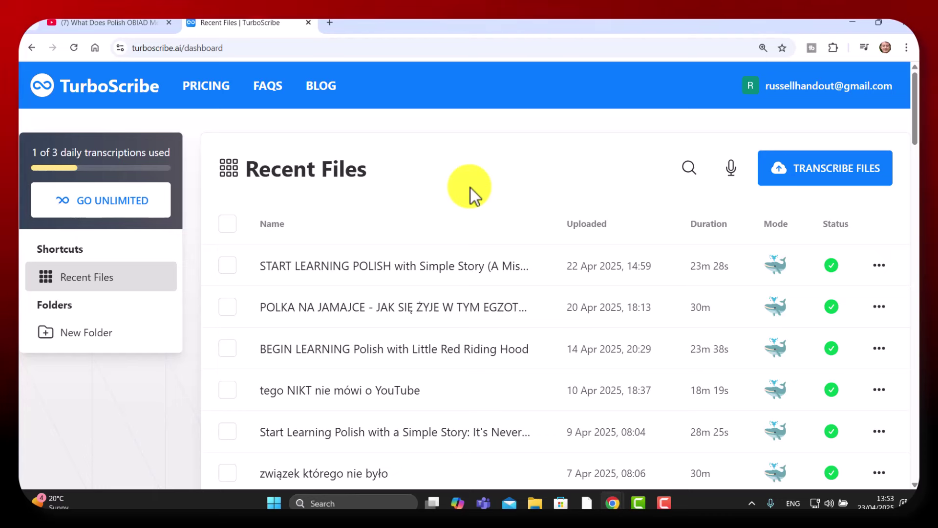
{"action": "left_click", "coordinate": [828, 176]}
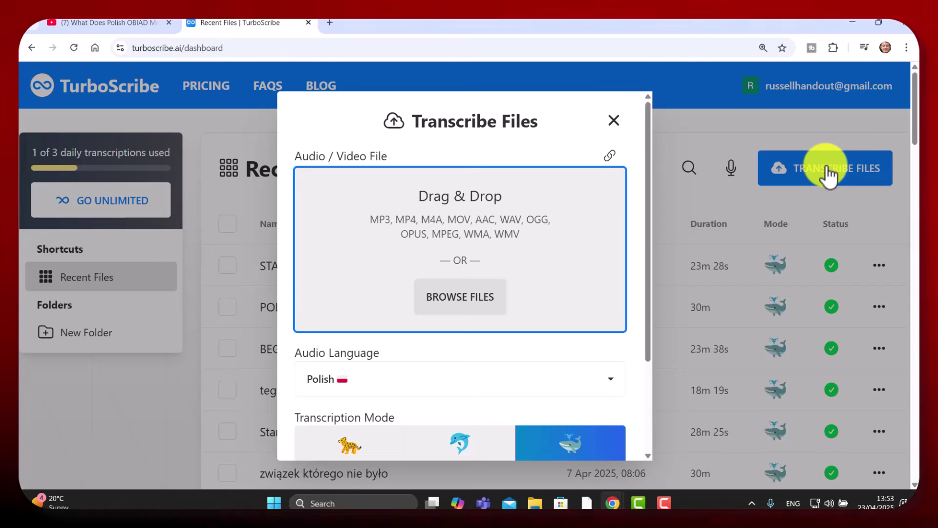
{"action": "left_click", "coordinate": [611, 158]}
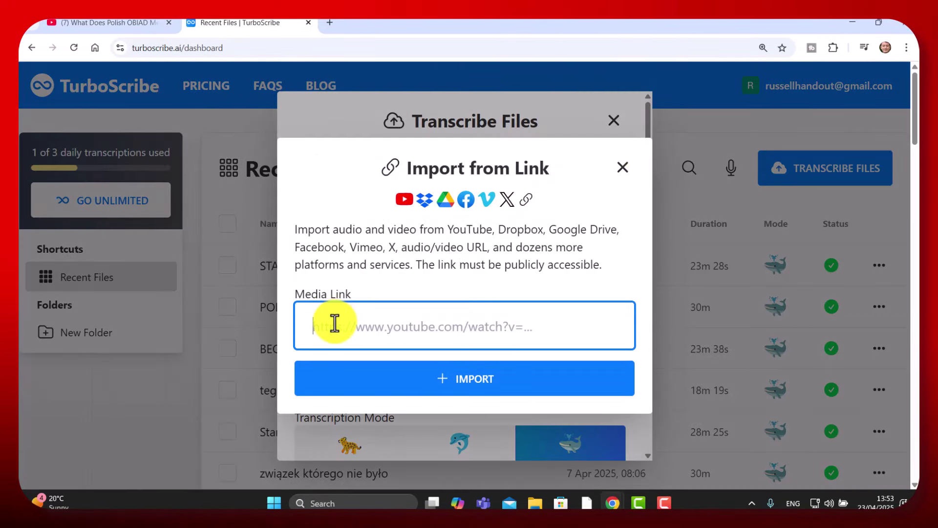
{"action": "type", "text": "https://www.youtube.com/watch?v=CvVImue8dd0"}
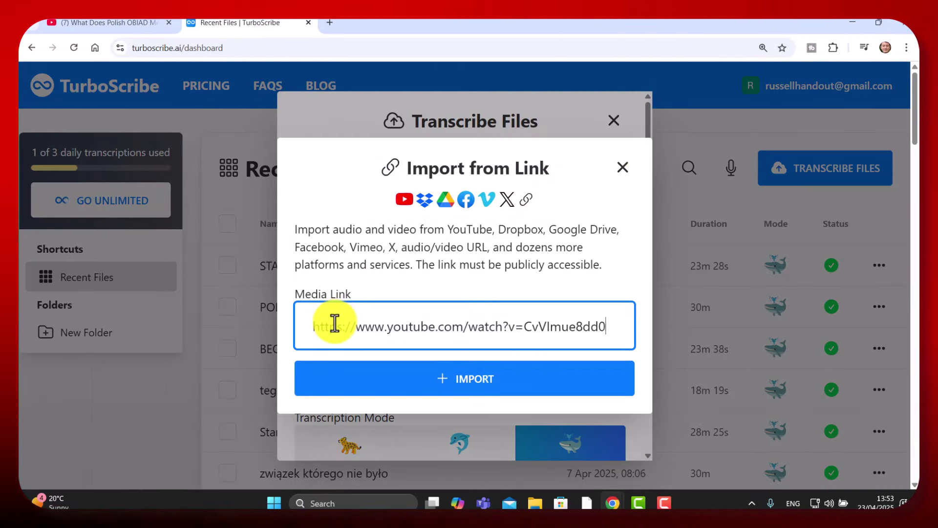
{"action": "left_click", "coordinate": [478, 386]}
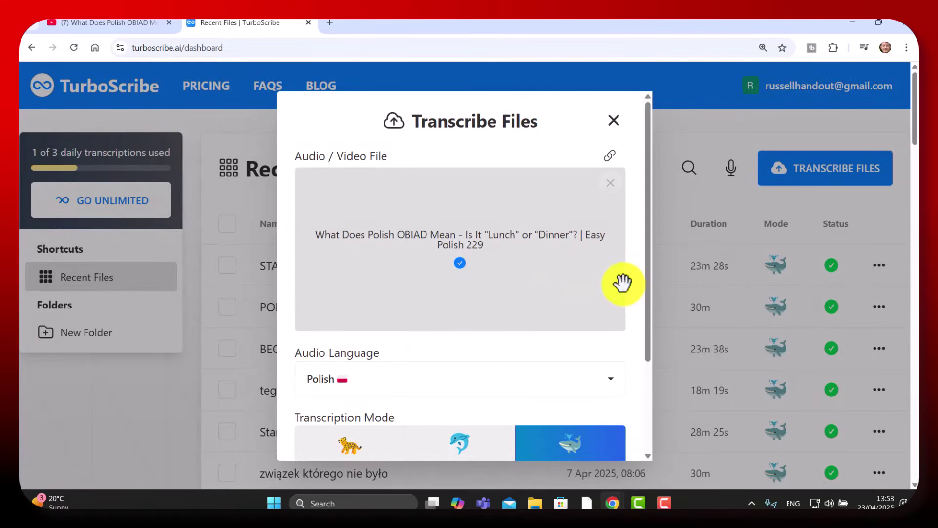
Browse the audio languages available for the transcription of the imported video
{"action": "scroll", "coordinate": [647, 315], "scroll_direction": "down", "scroll_amount": 2}
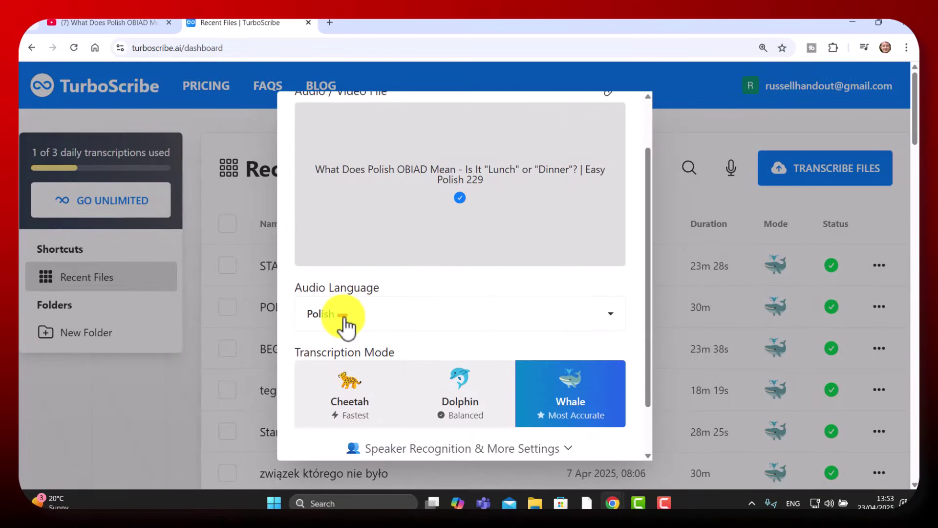
{"action": "left_click", "coordinate": [617, 322]}
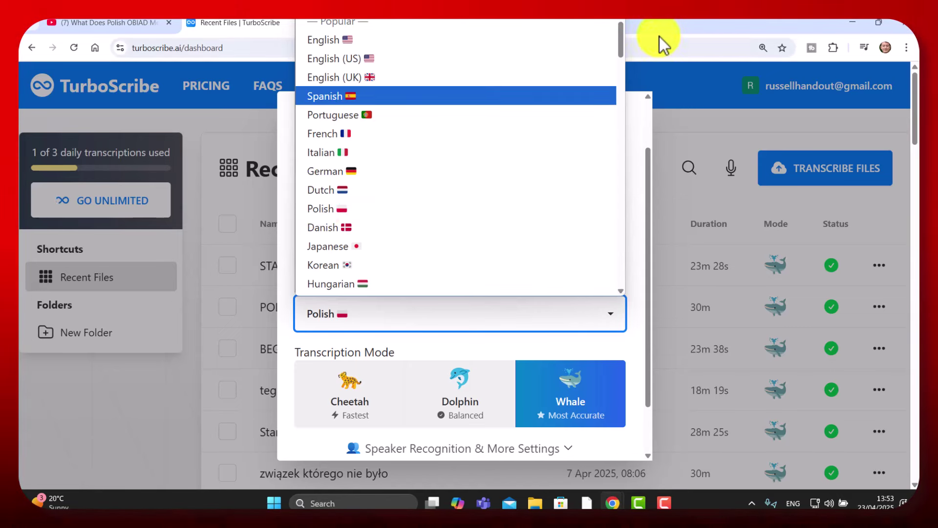
{"action": "left_click_drag", "start_coordinate": [621, 37], "coordinate": [625, 108]}
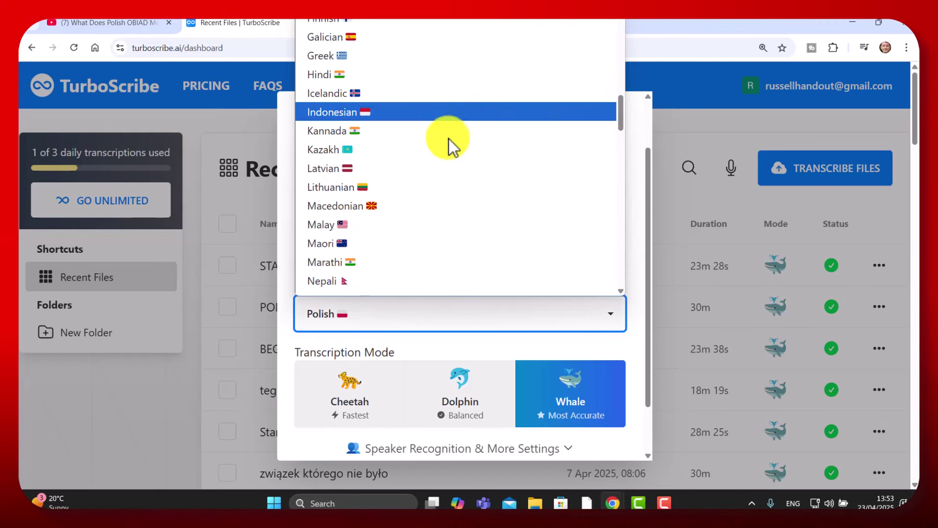
{"action": "key", "text": "Escape"}
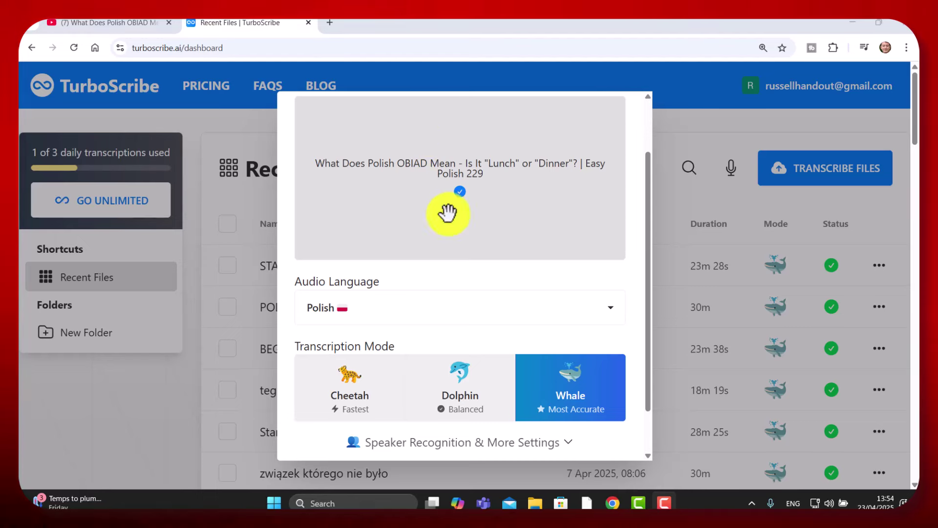
Start transcribing the imported video with Polish as audio language and the most accurate mode, Whale
{"action": "mouse_move", "coordinate": [562, 389]}
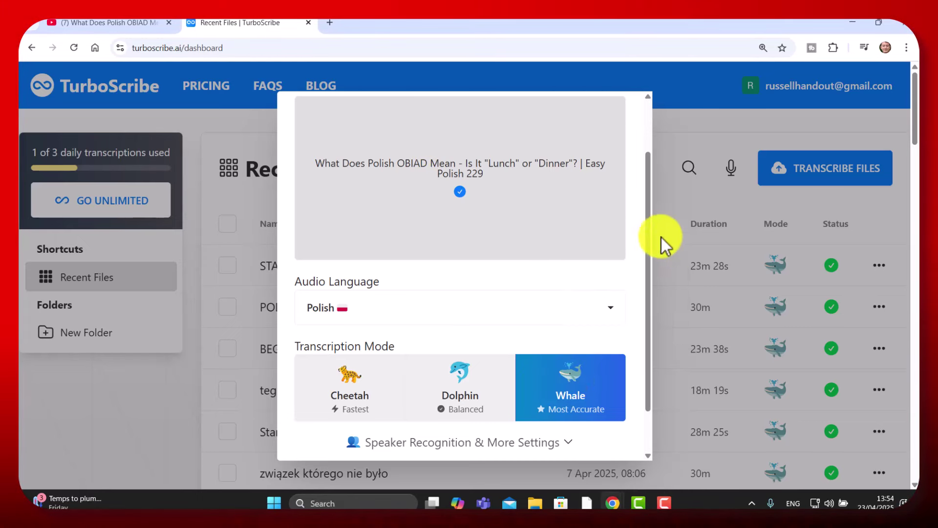
{"action": "scroll", "coordinate": [647, 262], "scroll_direction": "down", "scroll_amount": 2}
{"action": "mouse_move", "coordinate": [572, 354]}
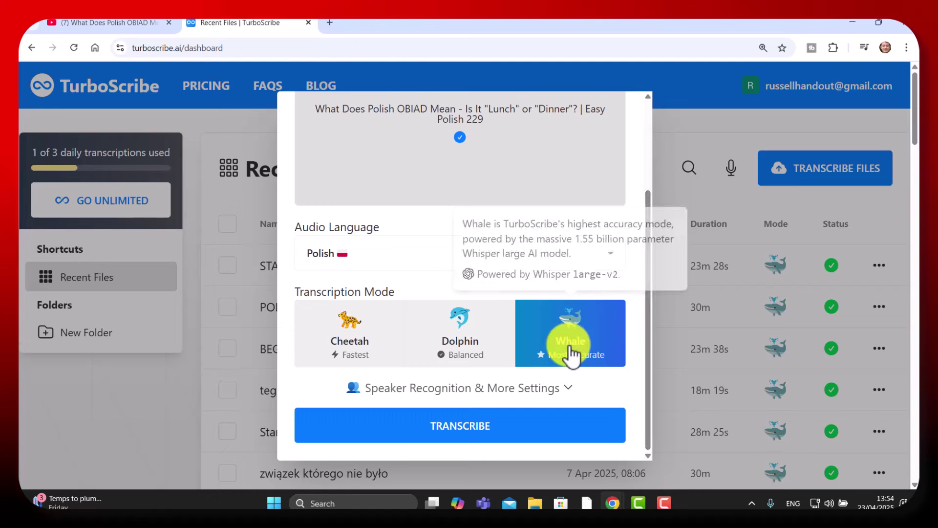
{"action": "left_click", "coordinate": [448, 435]}
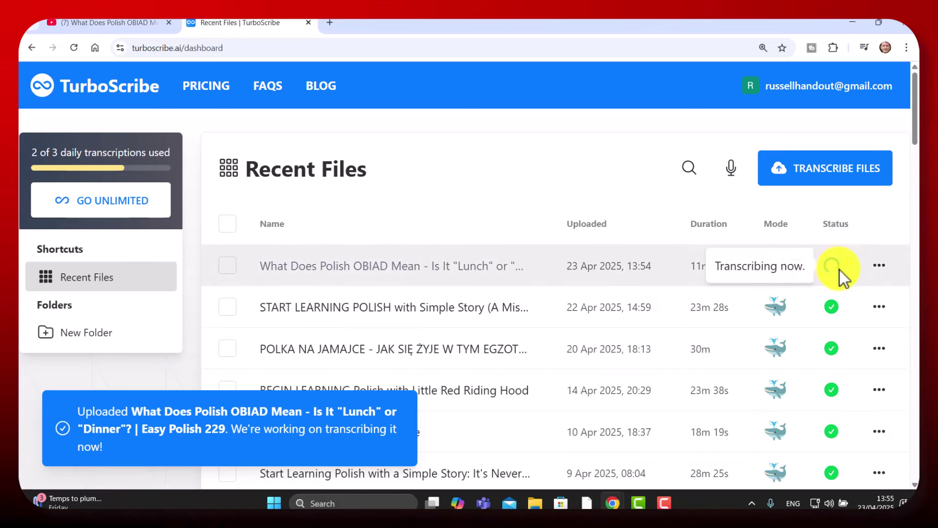
Open the finished transcript of the "What Does Polish OBIAD Mean" video and look through its text
{"action": "mouse_move", "coordinate": [832, 271]}
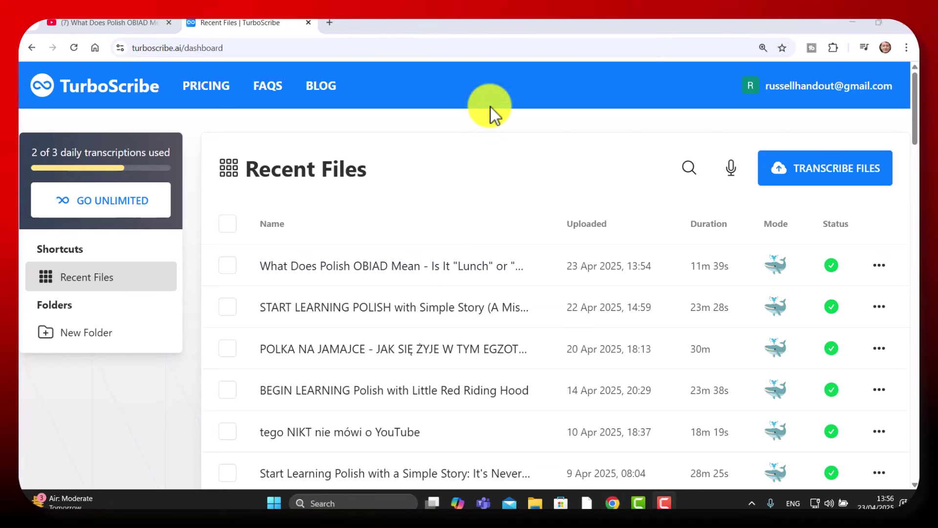
{"action": "left_click", "coordinate": [362, 267]}
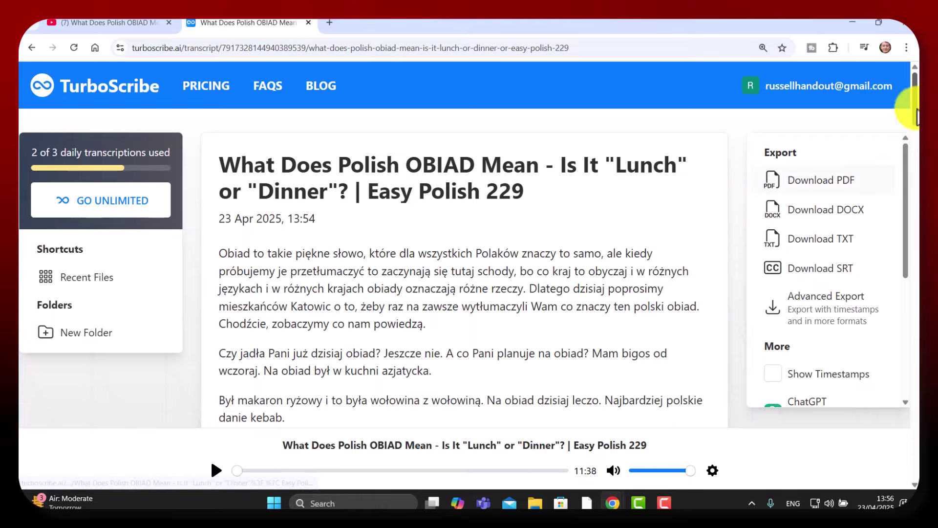
{"action": "mouse_move", "coordinate": [915, 105]}
{"action": "left_mouse_down"}
{"action": "mouse_move", "coordinate": [915, 182]}
{"action": "mouse_move", "coordinate": [915, 88]}
{"action": "left_mouse_up"}
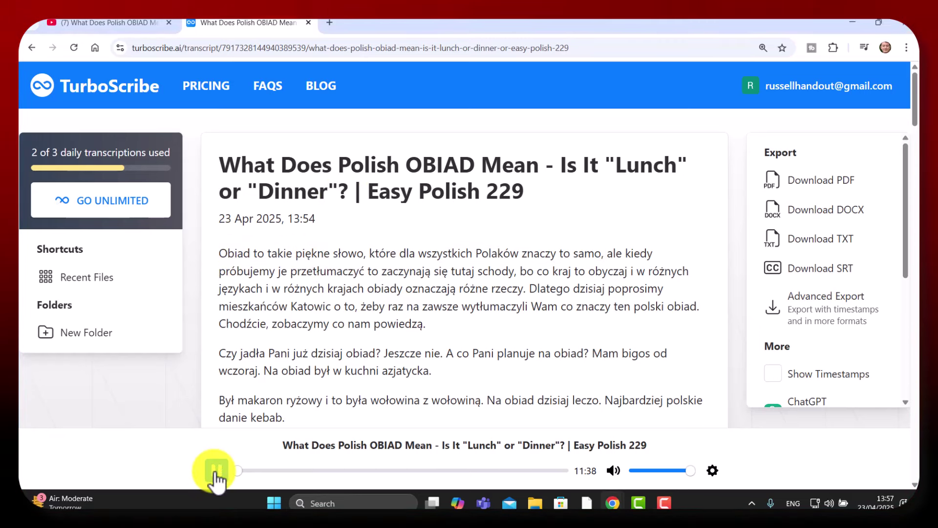
Play a few seconds of the transcript's audio, and review the playback settings and the export and other transcript options
{"action": "left_click", "coordinate": [215, 477]}
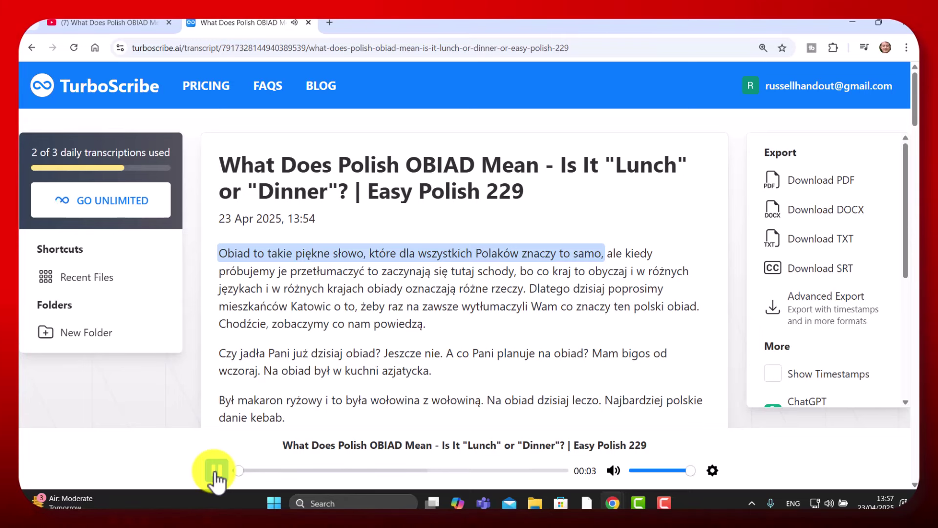
{"action": "left_click", "coordinate": [215, 477]}
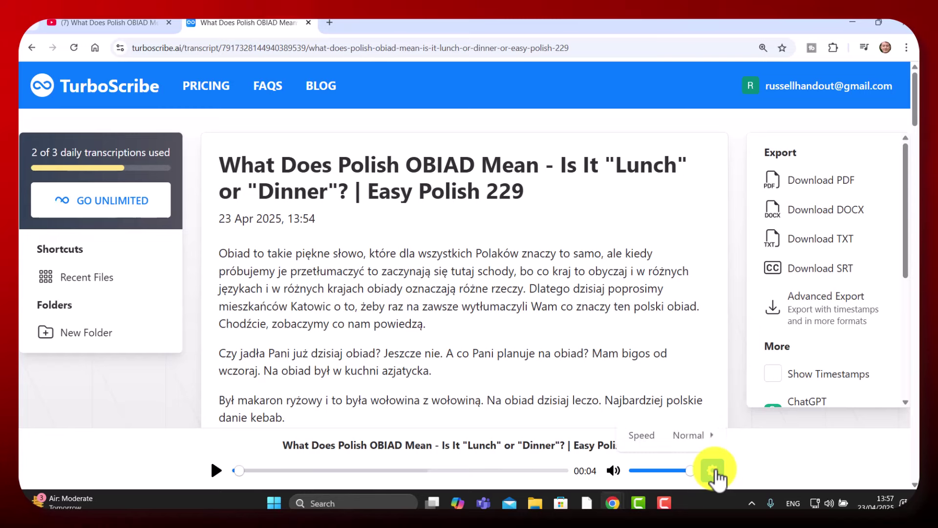
{"action": "left_click", "coordinate": [783, 468]}
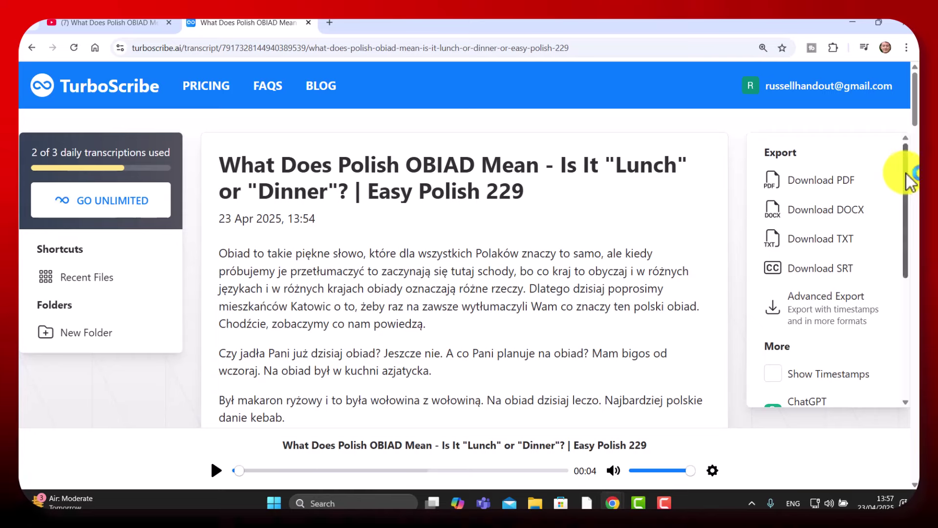
{"action": "left_click_drag", "start_coordinate": [910, 181], "coordinate": [913, 334]}
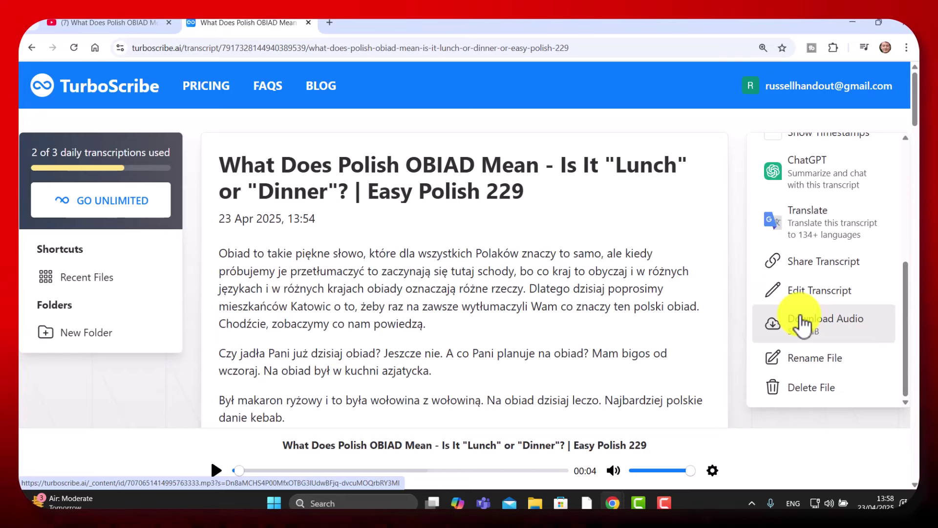
{"action": "left_click_drag", "start_coordinate": [905, 314], "coordinate": [916, 168]}
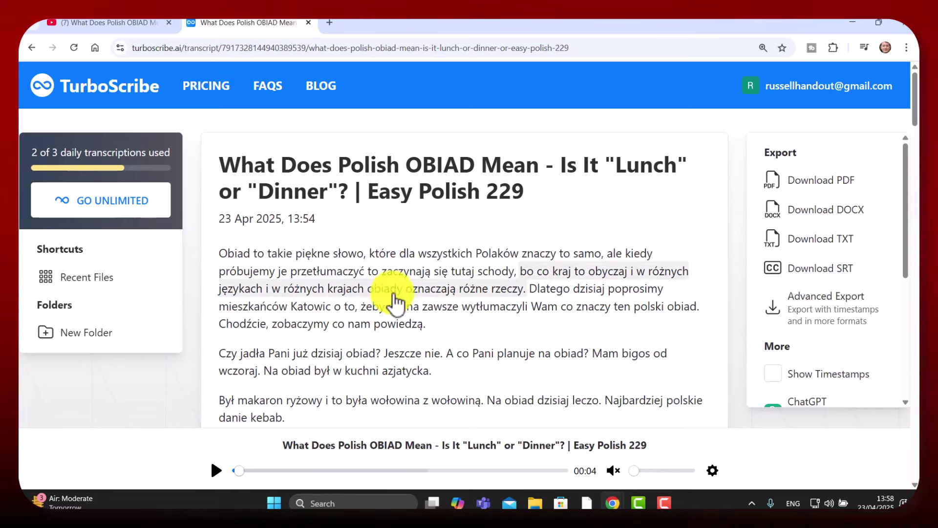
Copy the word "powiedzą." from the transcript's first paragraph and translate it from Polish to English with Google Translate in a new tab
{"action": "left_click_drag", "start_coordinate": [427, 324], "coordinate": [372, 333]}
{"action": "key", "text": "ctrl+c"}
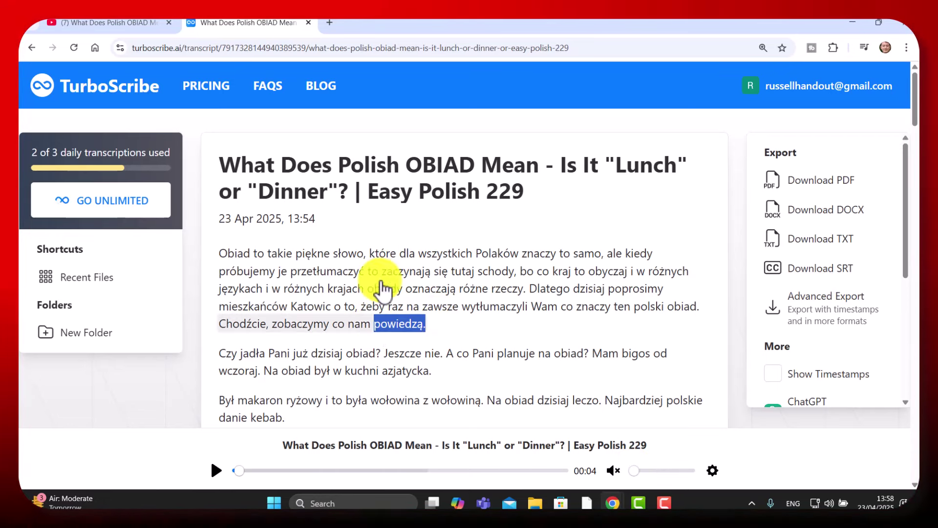
{"action": "left_click", "coordinate": [329, 23]}
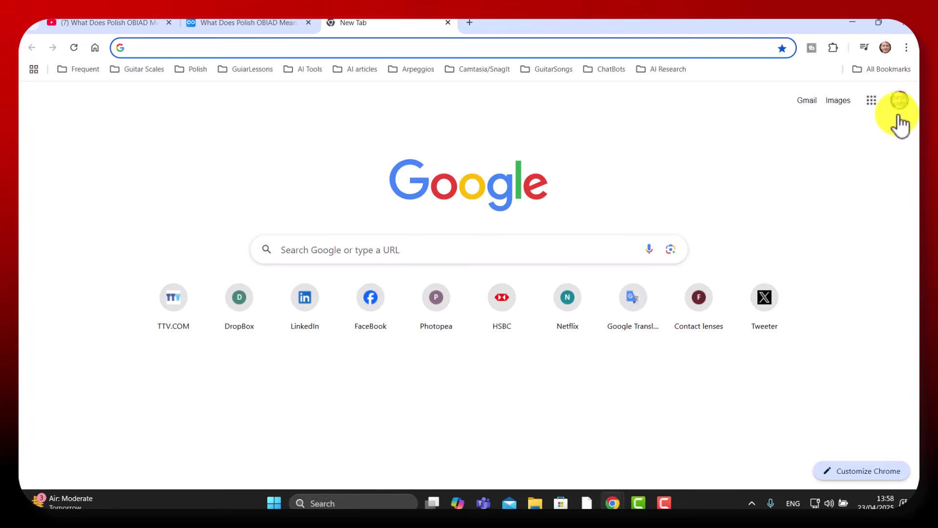
{"action": "left_click", "coordinate": [872, 100]}
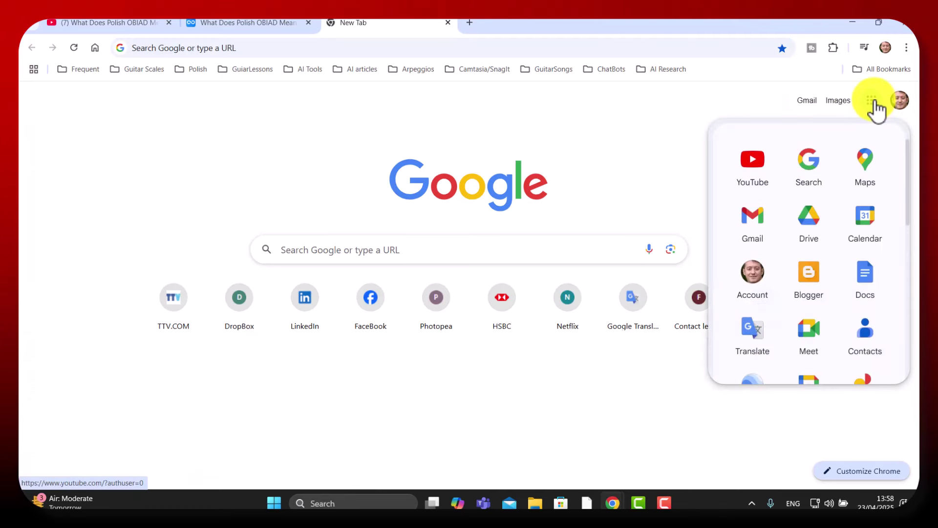
{"action": "left_click", "coordinate": [753, 333]}
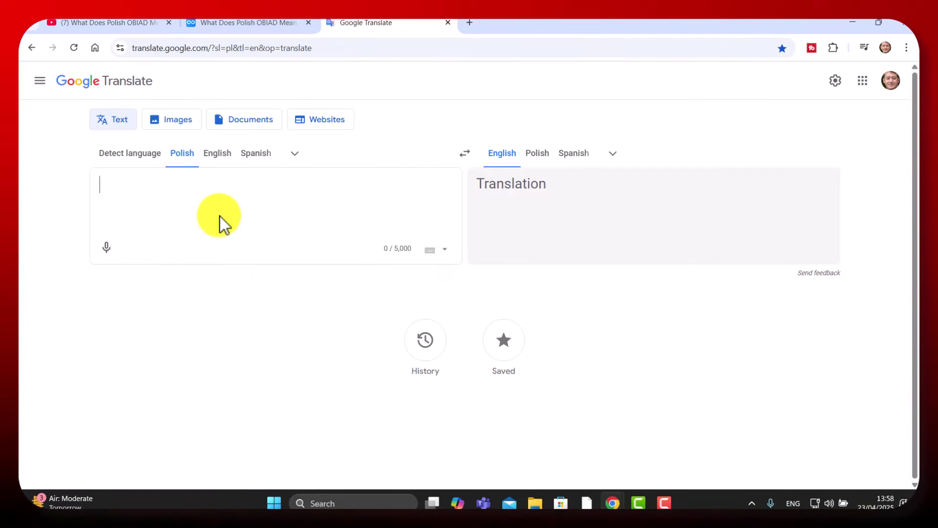
{"action": "key", "text": "ctrl+v"}
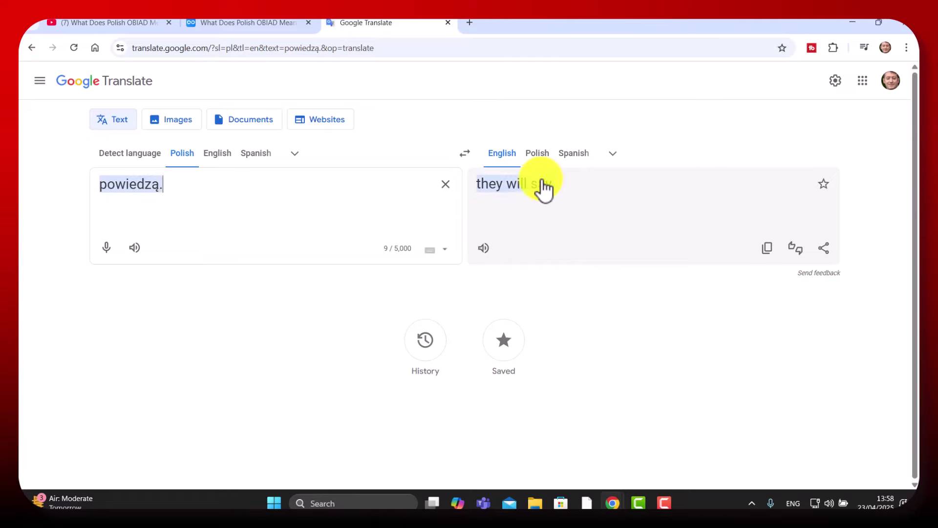
Copy the sentence "Czy jadła Pani już dzisiaj obiad?" from the TurboScribe transcript and translate it in Google Translate in place of the previous text
{"action": "left_click", "coordinate": [226, 21]}
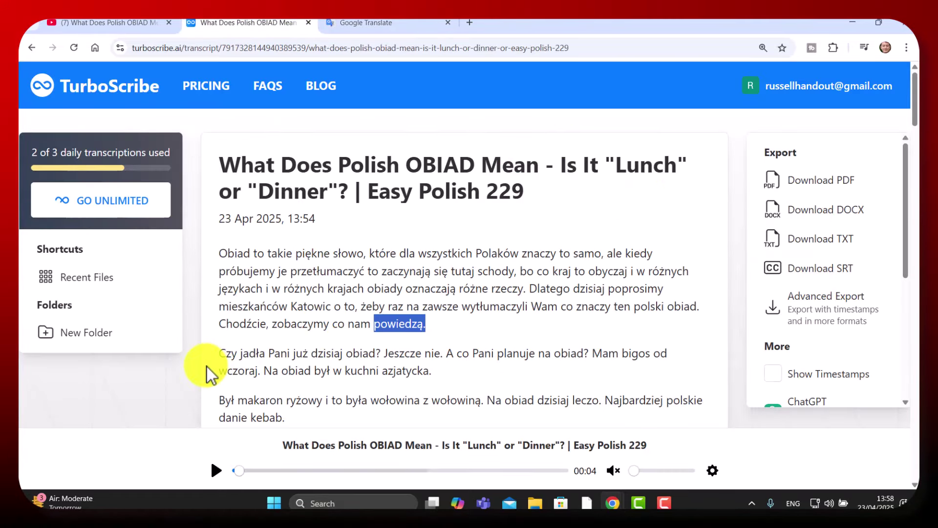
{"action": "left_click_drag", "start_coordinate": [215, 354], "coordinate": [377, 356]}
{"action": "key", "text": "ctrl+c"}
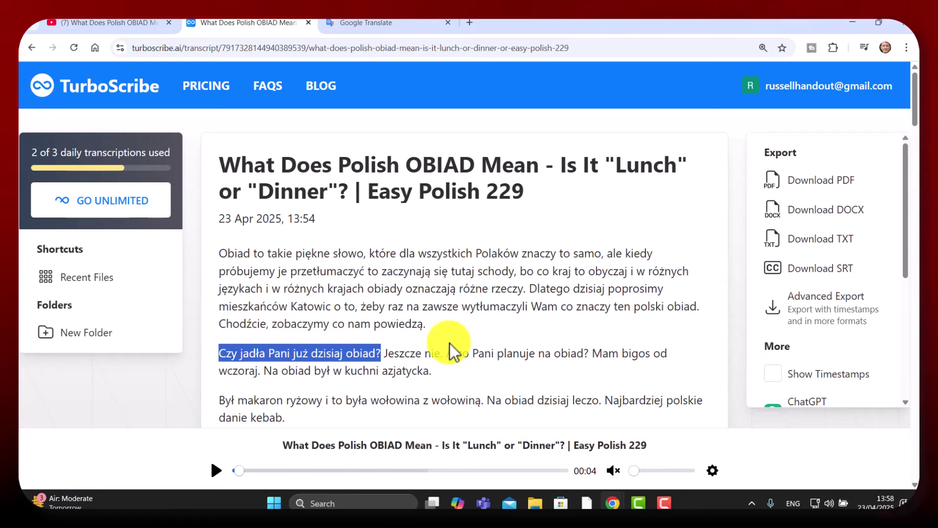
{"action": "left_click", "coordinate": [383, 25]}
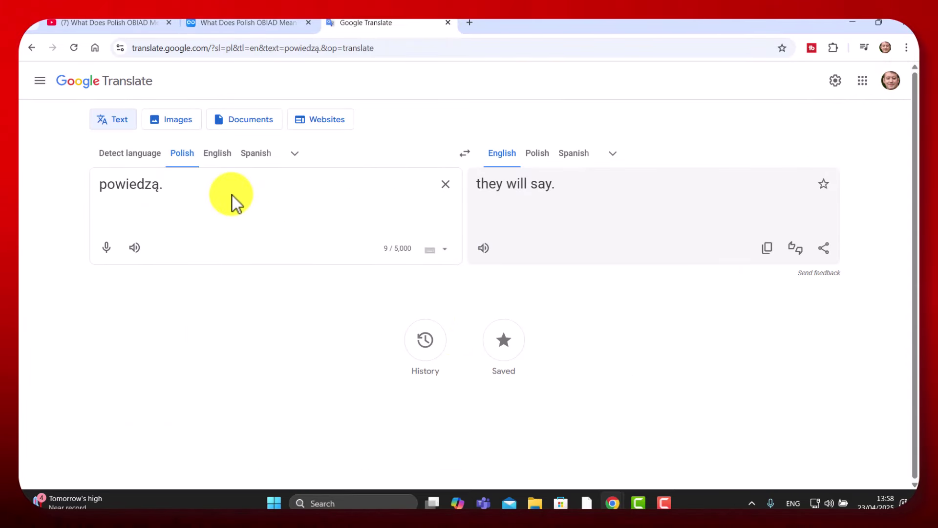
{"action": "key", "text": "BackSpace"}
{"action": "key", "text": "ctrl+a"}
{"action": "key", "text": "BackSpace"}
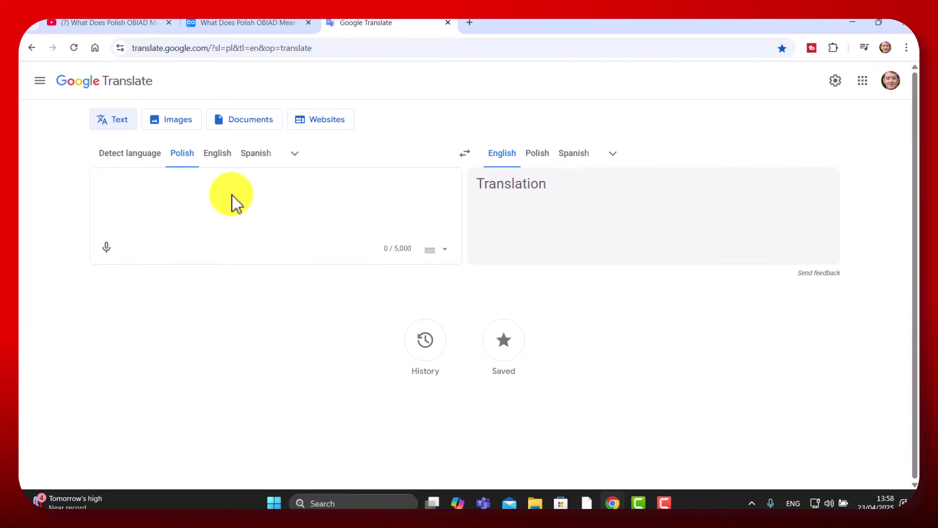
{"action": "key", "text": "ctrl+v"}
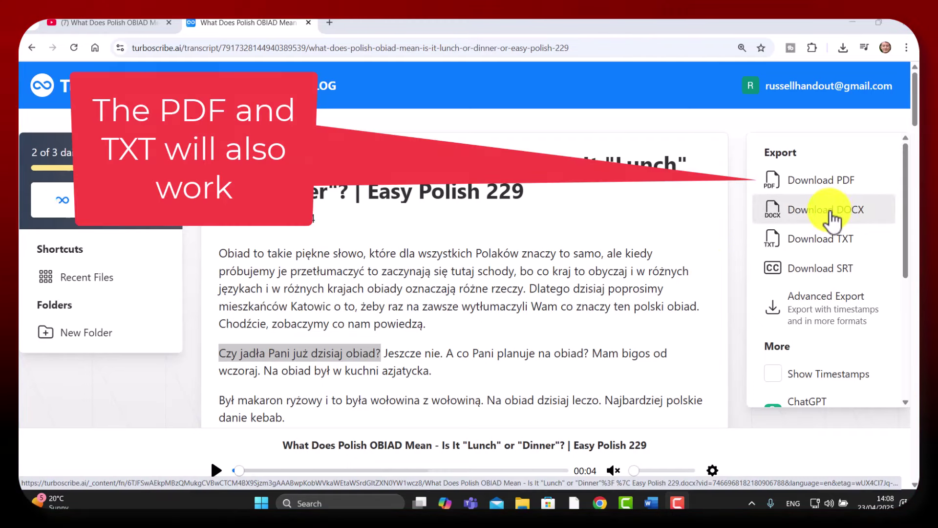
Download the TurboScribe transcript as a DOCX file and view it in a maximized Word window
{"action": "left_click", "coordinate": [831, 215]}
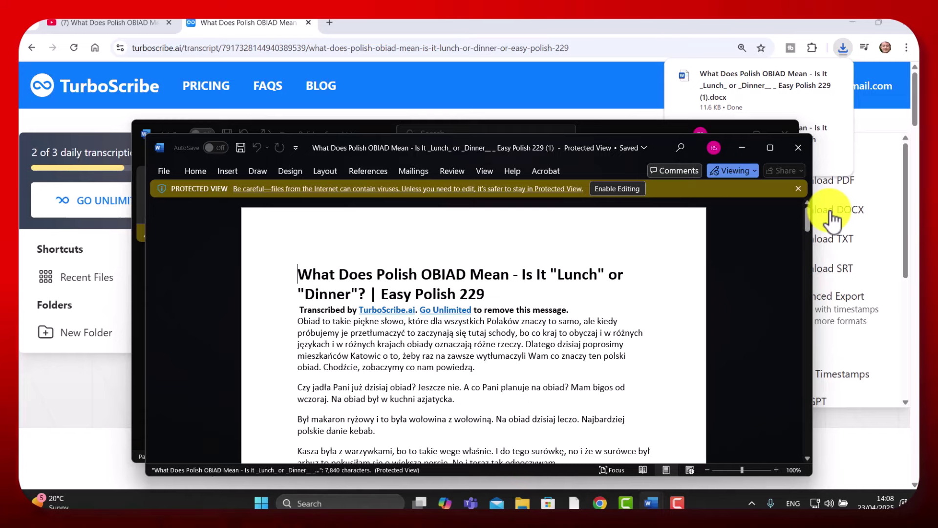
{"action": "left_click", "coordinate": [770, 147]}
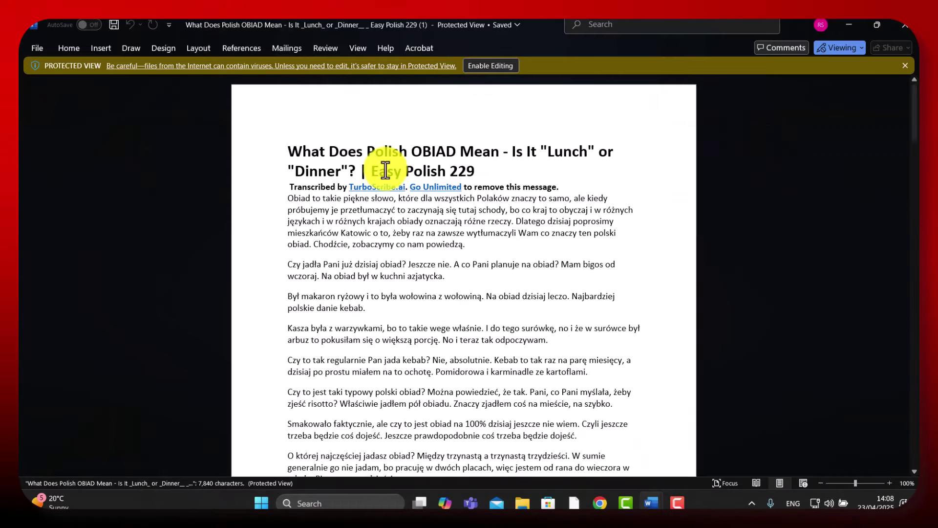
Enable editing and delete the title and TurboScribe notice at the document's start, plus "Do zobaczenia!" and the notice at its end
{"action": "left_click", "coordinate": [480, 69]}
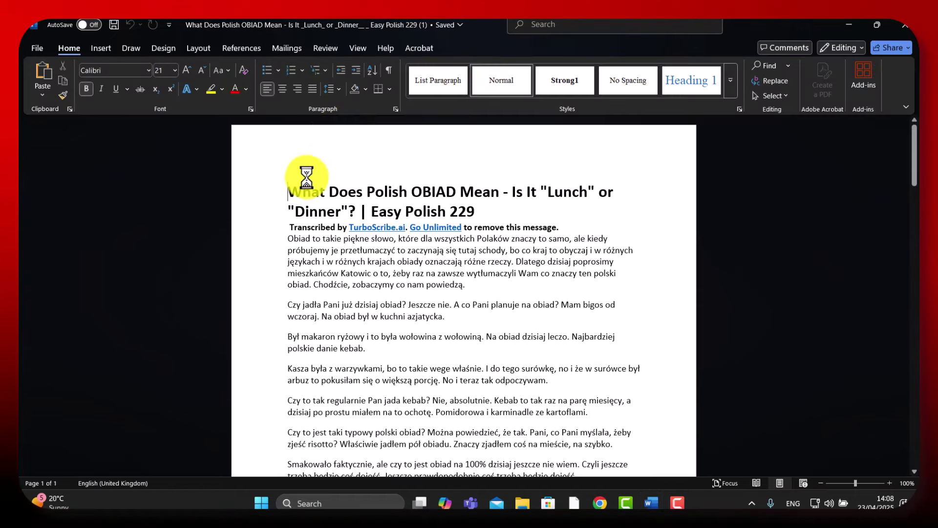
{"action": "mouse_move", "coordinate": [283, 193]}
{"action": "left_mouse_down"}
{"action": "mouse_move", "coordinate": [430, 186]}
{"action": "mouse_move", "coordinate": [559, 209]}
{"action": "mouse_move", "coordinate": [565, 226]}
{"action": "left_mouse_up"}
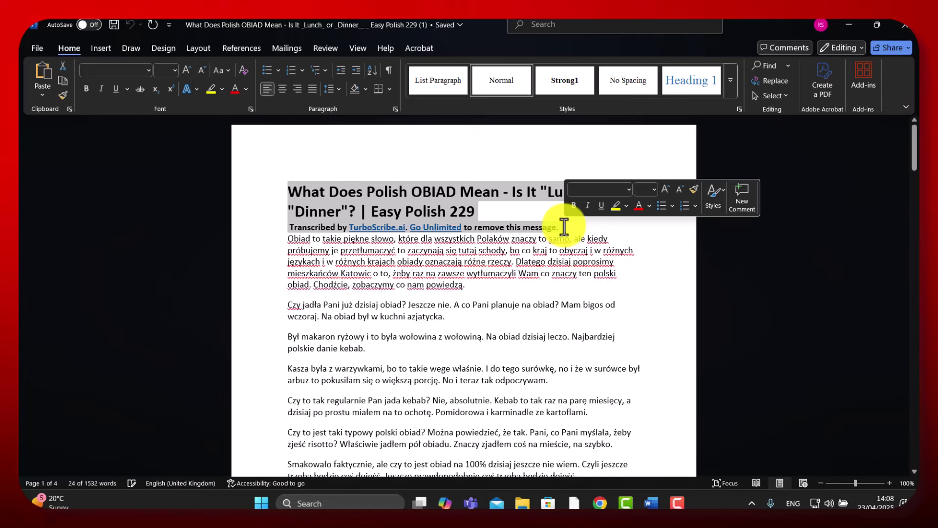
{"action": "key", "text": "Delete"}
{"action": "left_click_drag", "start_coordinate": [914, 130], "coordinate": [913, 419]}
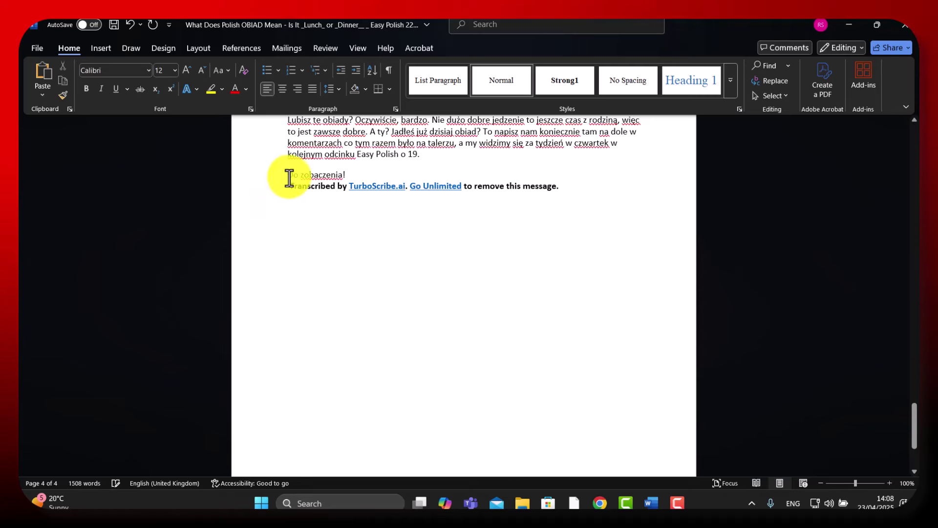
{"action": "left_click_drag", "start_coordinate": [288, 176], "coordinate": [569, 192]}
{"action": "key", "text": "Delete"}
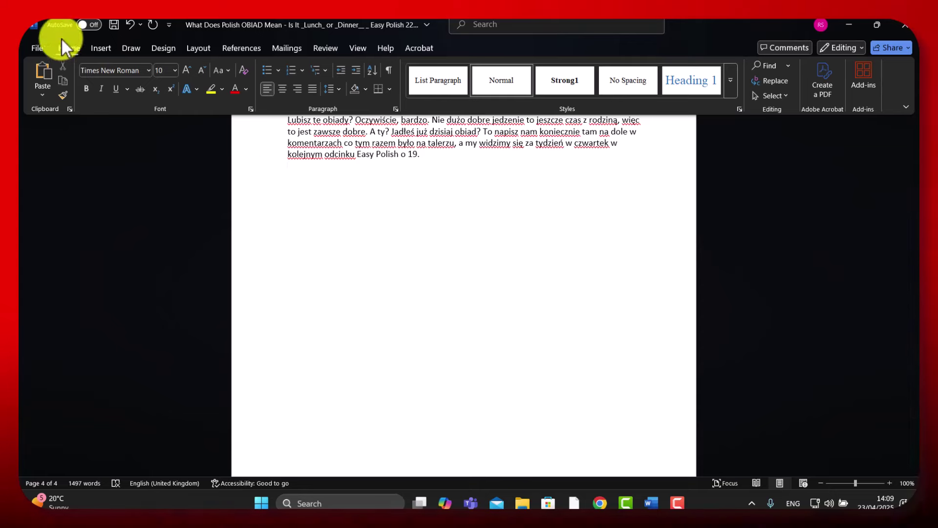
Save the cleaned transcript to the Desktop as a Word document with the shortened file name "What Does Polish OBIAD Mean"
{"action": "left_click", "coordinate": [36, 47]}
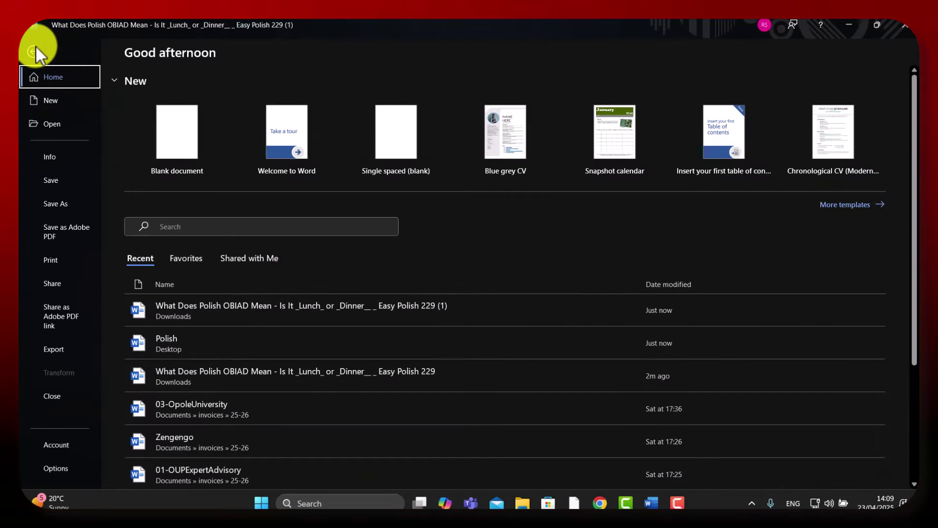
{"action": "left_click", "coordinate": [64, 203]}
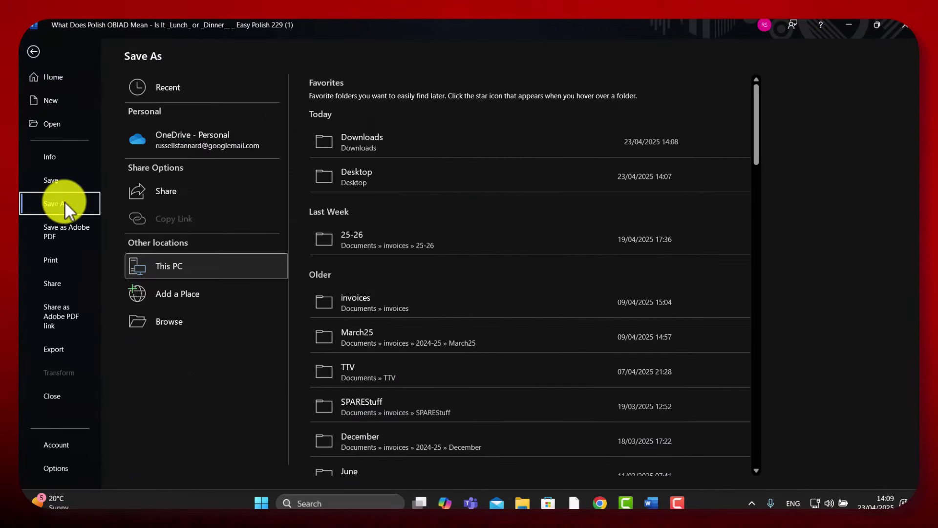
{"action": "left_click", "coordinate": [362, 175]}
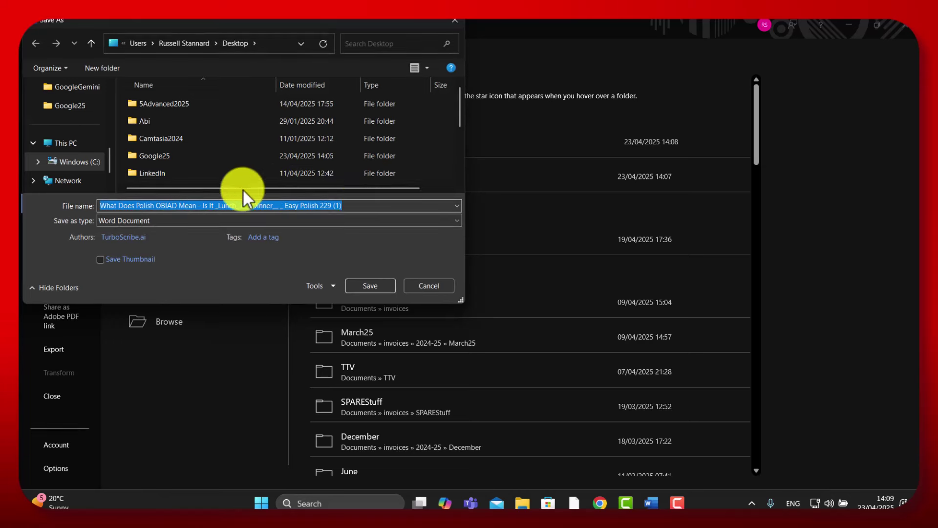
{"action": "left_click", "coordinate": [353, 209]}
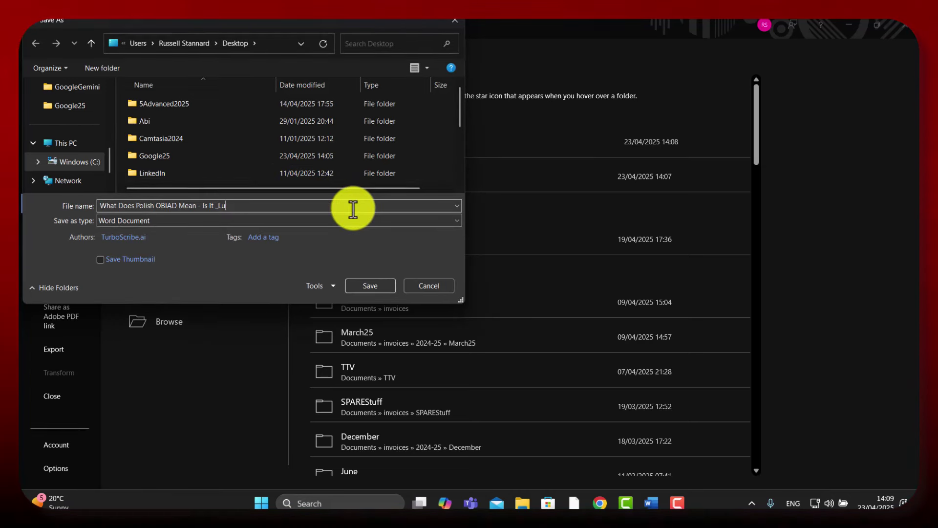
{"action": "key", "text": "BackSpace"}
{"action": "key", "text": "BackSpace"}
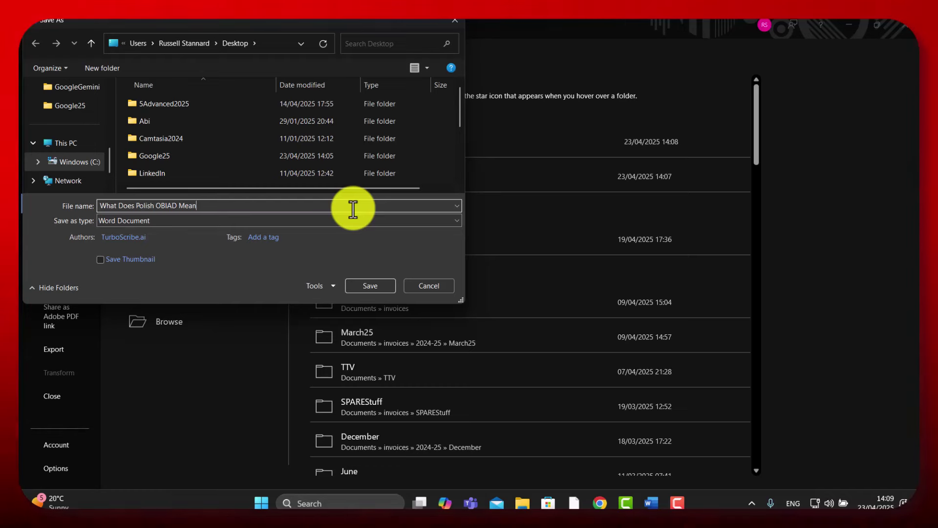
{"action": "left_click", "coordinate": [378, 289]}
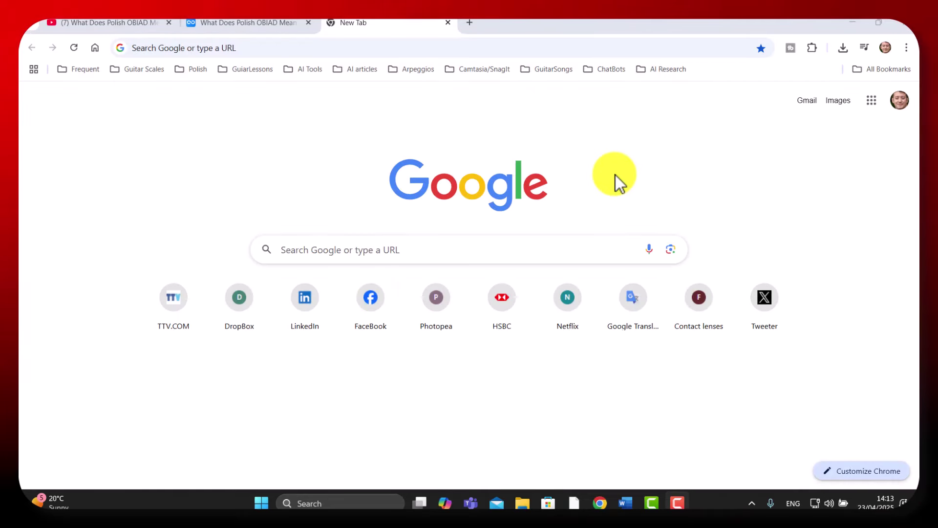
Open Gemini in the browser and attach the Word document "What Does Polish OBIAD Mean" from the Desktop to a new chat
{"action": "left_click", "coordinate": [873, 104]}
{"action": "scroll", "coordinate": [910, 212], "scroll_direction": "down", "scroll_amount": 3}
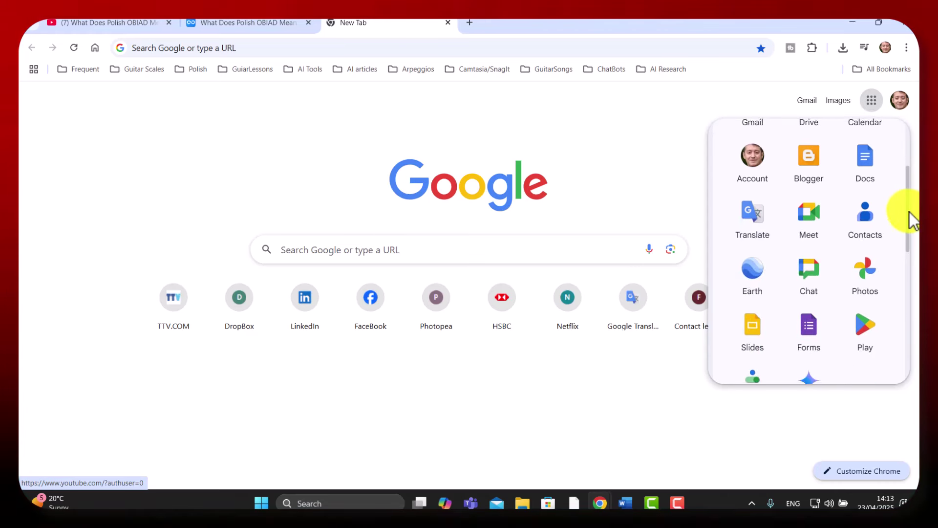
{"action": "scroll", "coordinate": [910, 212], "scroll_direction": "down", "scroll_amount": 3}
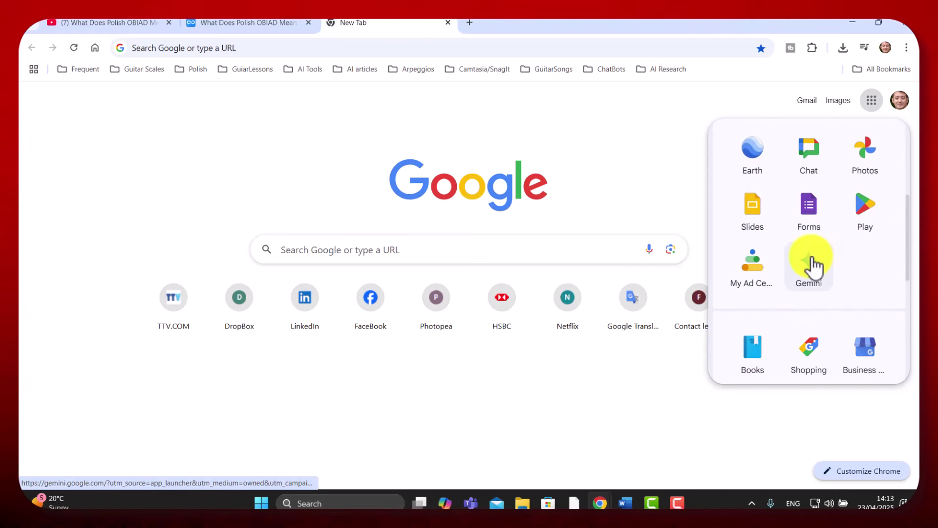
{"action": "left_click", "coordinate": [811, 264]}
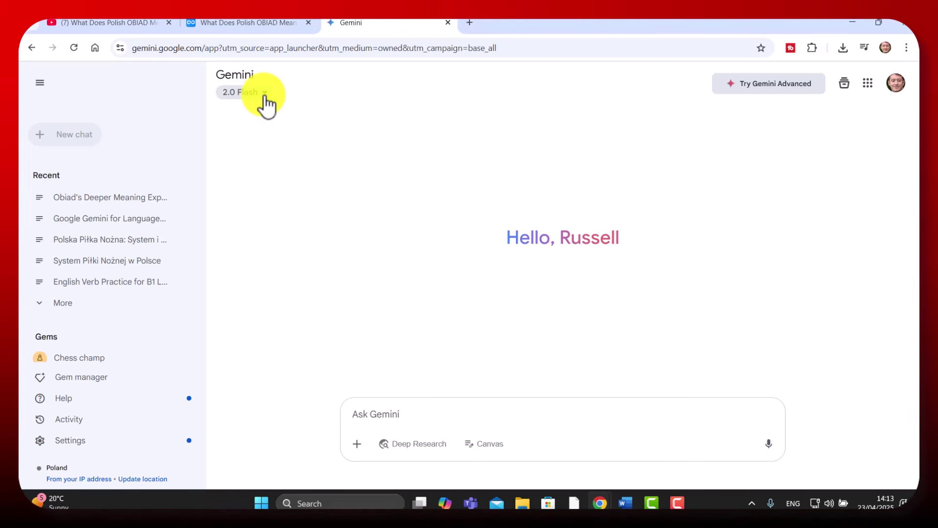
{"action": "left_click", "coordinate": [358, 445]}
{"action": "left_click", "coordinate": [396, 384]}
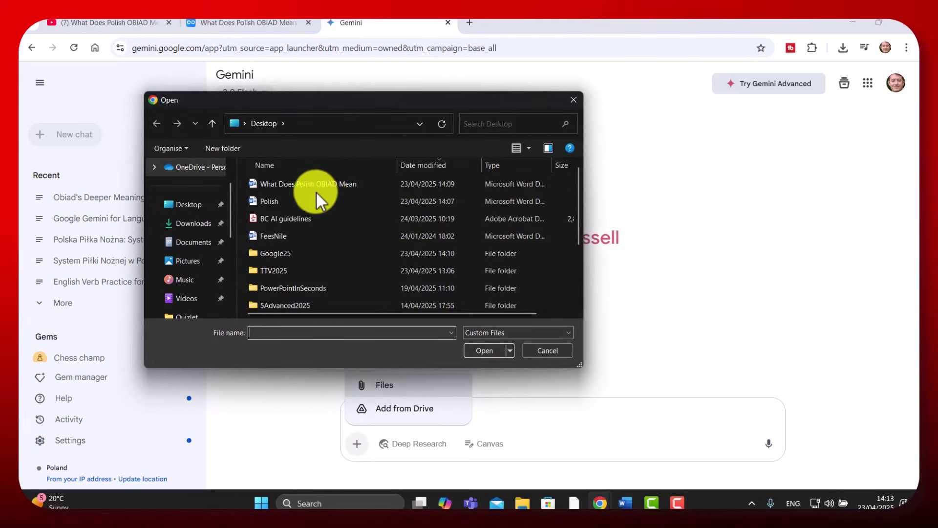
{"action": "left_click", "coordinate": [304, 182]}
{"action": "left_click", "coordinate": [489, 355]}
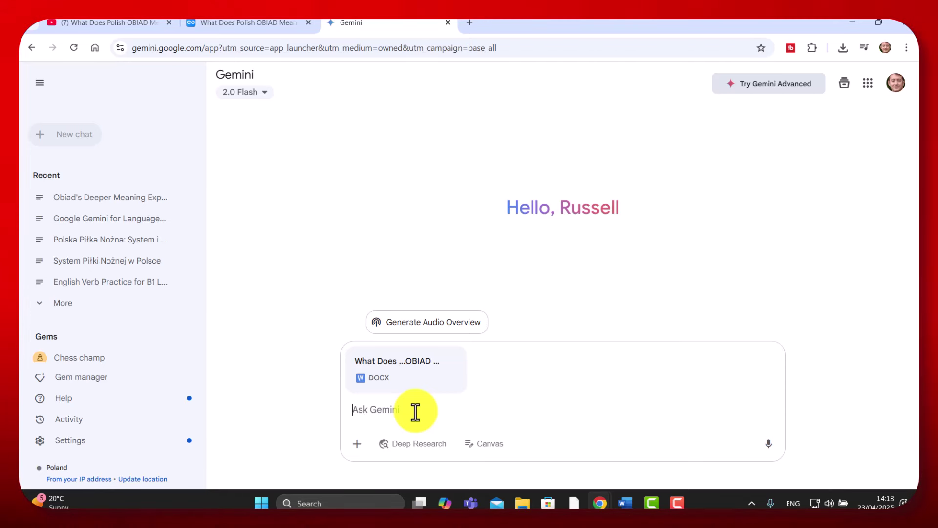
Ask Gemini "Can you produce a summary of the transcript in Polish" about the attached document
{"action": "type", "text": "Can yo"}
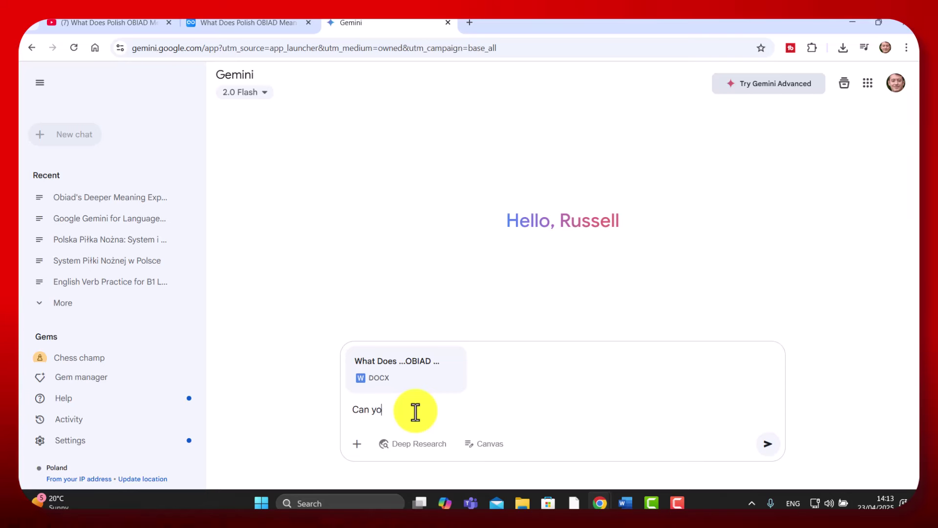
{"action": "type", "text": "u produce a summarh"}
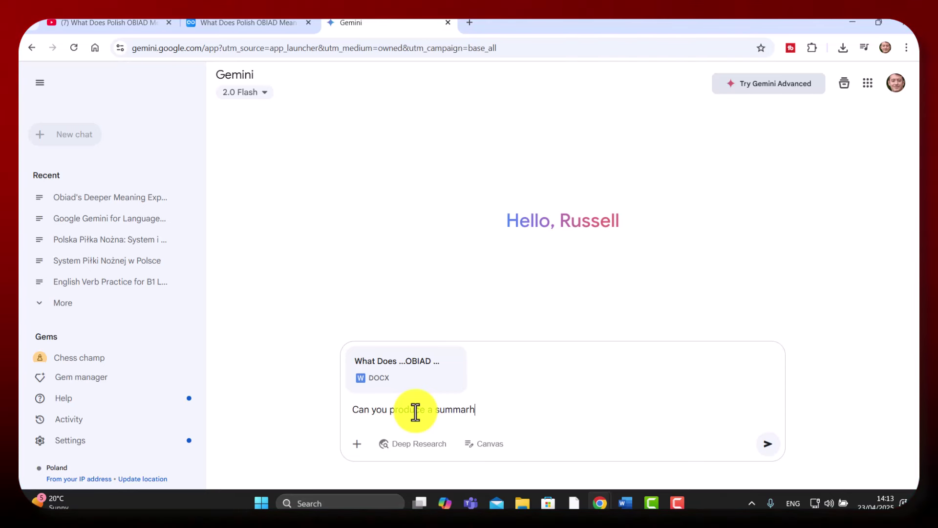
{"action": "key", "text": "BackSpace"}
{"action": "type", "text": "y of "}
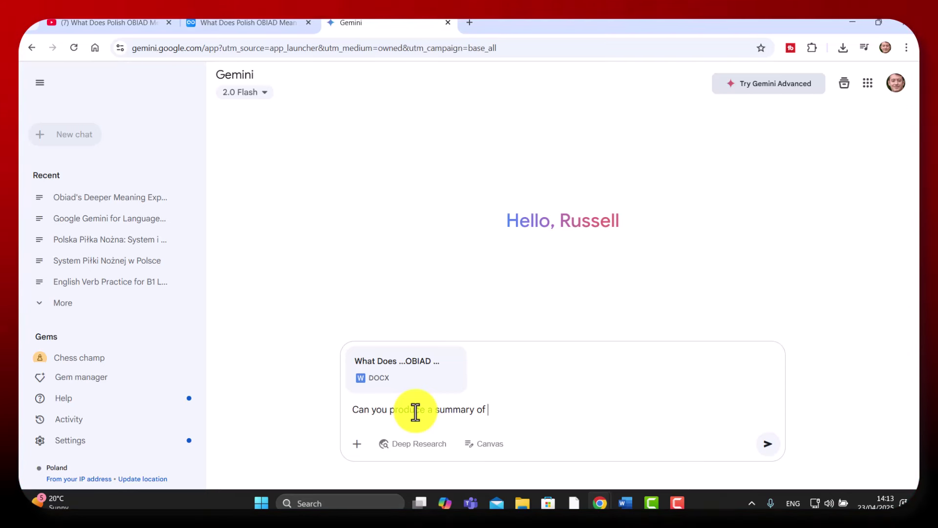
{"action": "type", "text": "the transcrip"}
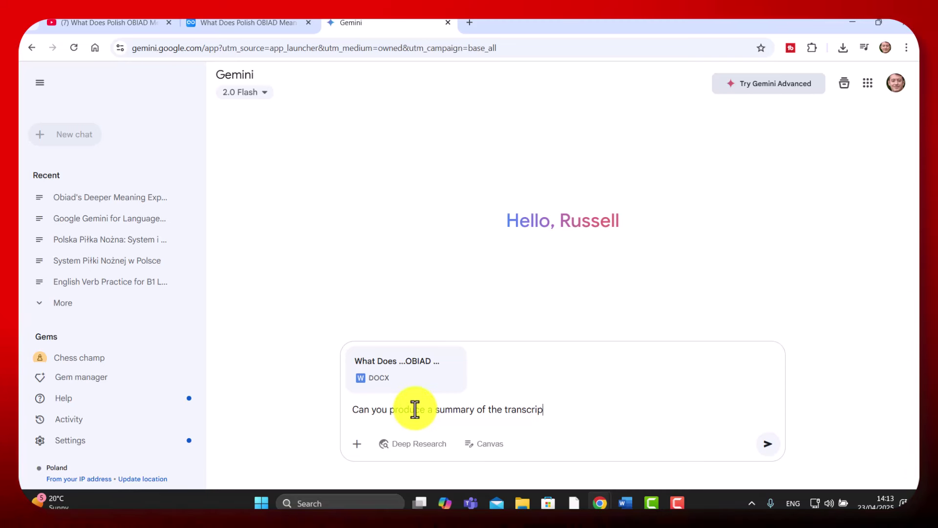
{"action": "type", "text": "t in Polish"}
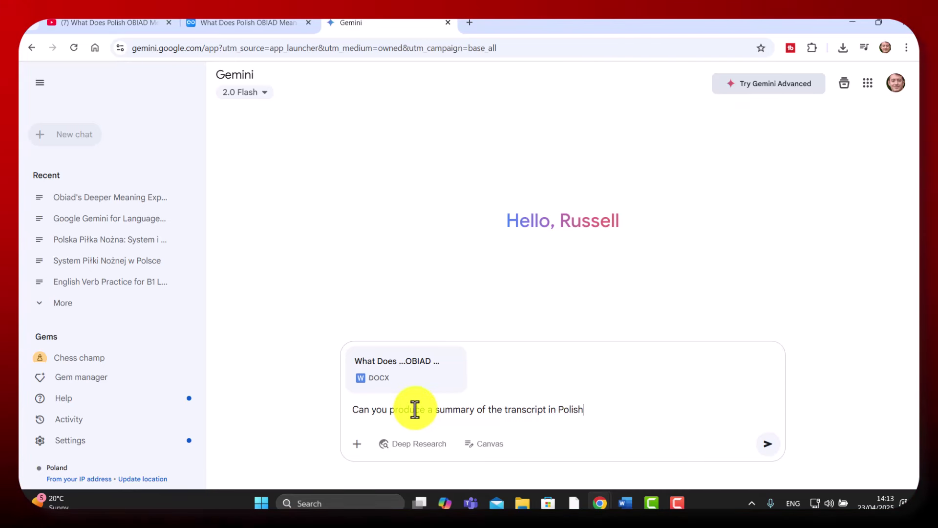
{"action": "key", "text": "Return"}
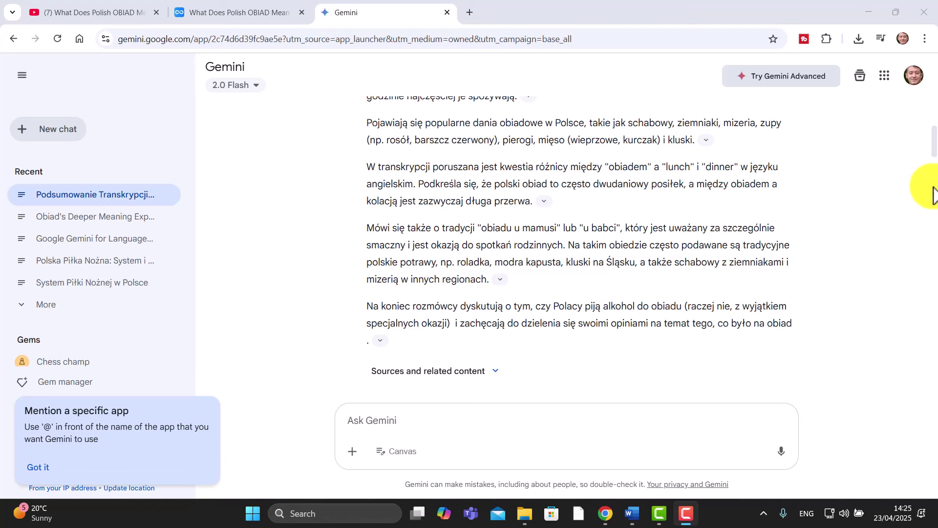
Listen to Gemini's Polish summary read aloud while following its text from the beginning, and pause the playback
{"action": "scroll", "coordinate": [934, 148], "scroll_direction": "up", "scroll_amount": 1}
{"action": "scroll", "coordinate": [934, 148], "scroll_direction": "down", "scroll_amount": 3}
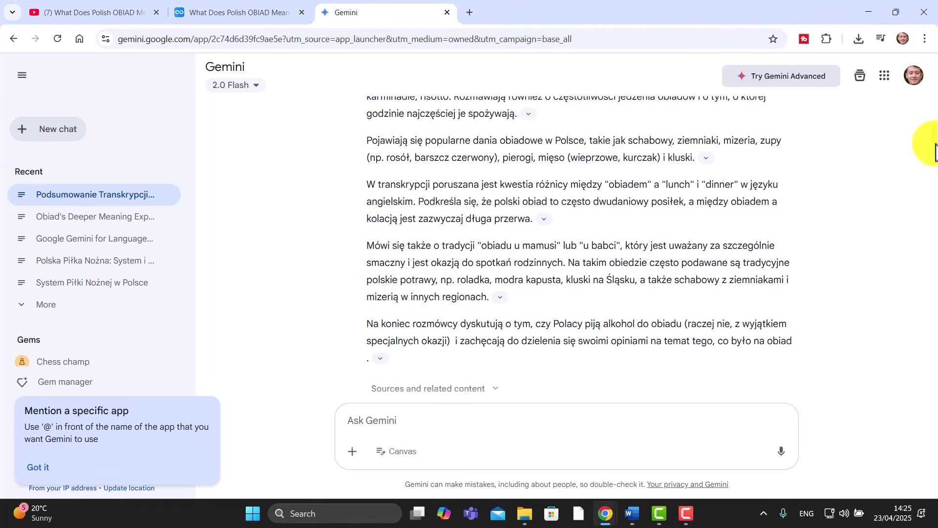
{"action": "left_click", "coordinate": [432, 322]}
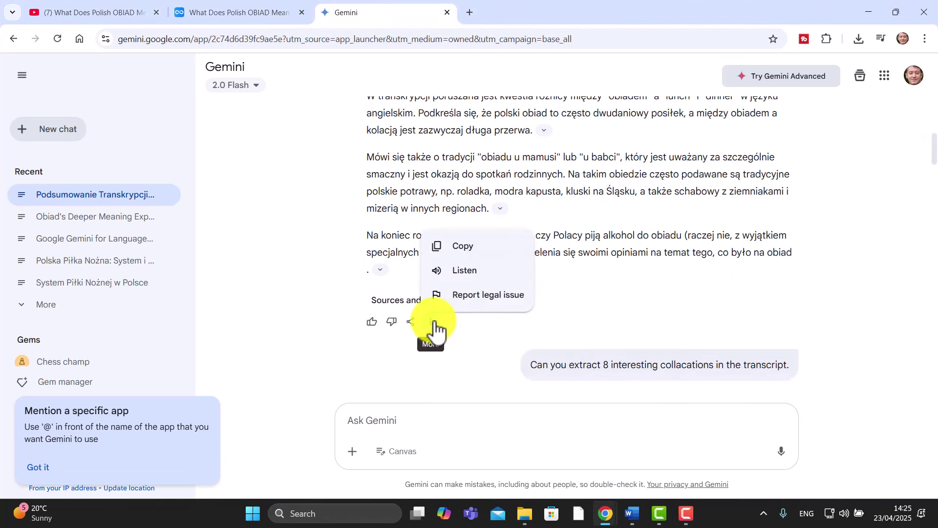
{"action": "left_click", "coordinate": [465, 273]}
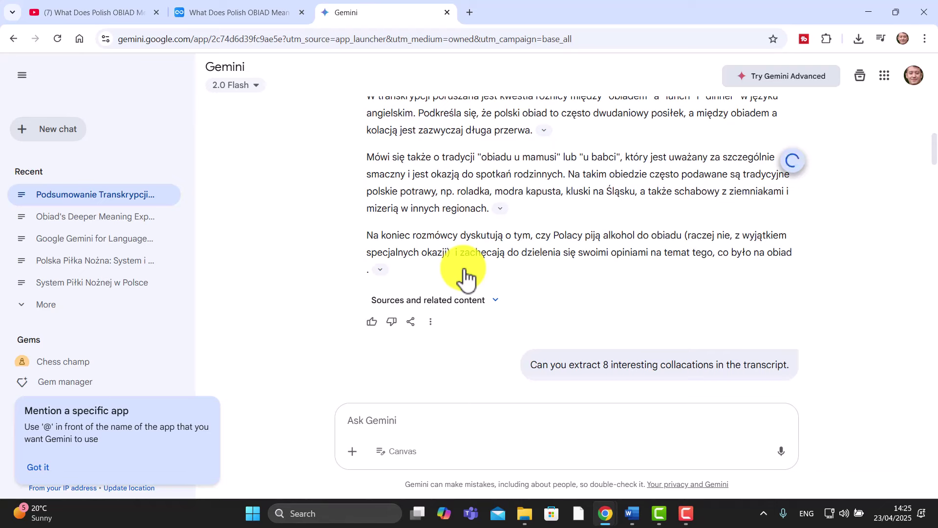
{"action": "left_click_drag", "start_coordinate": [936, 155], "coordinate": [936, 123]}
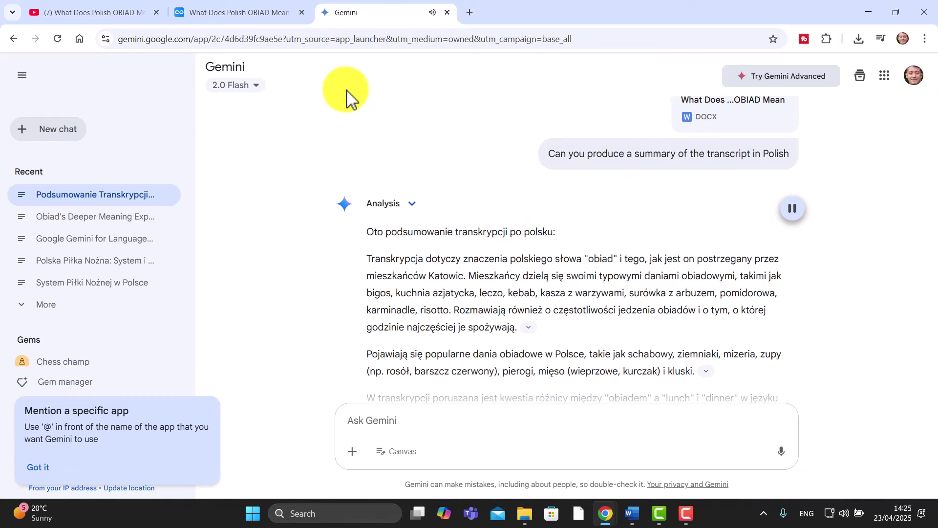
{"action": "left_click", "coordinate": [793, 211]}
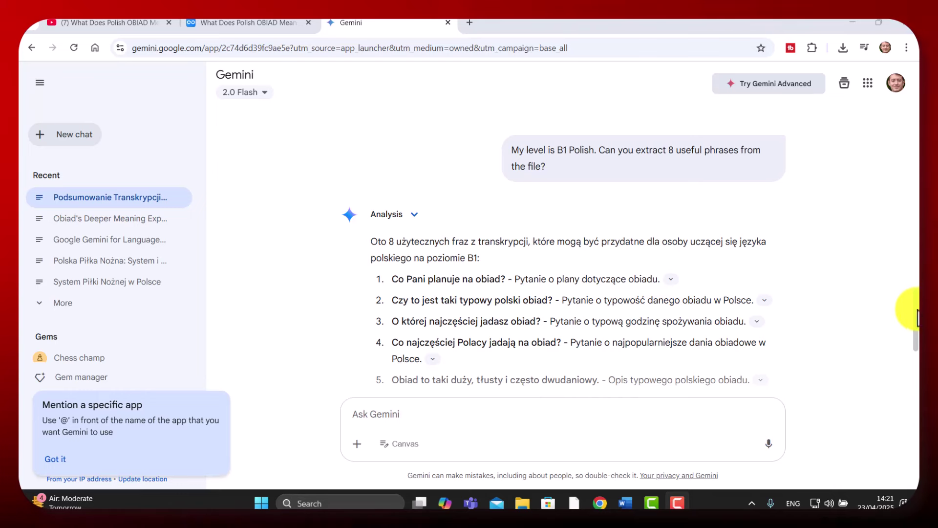
Review Gemini's useful phrases and nine multiple-choice questions down to the answer key, and copy the whole question response
{"action": "scroll", "coordinate": [915, 325], "scroll_direction": "down", "scroll_amount": 1}
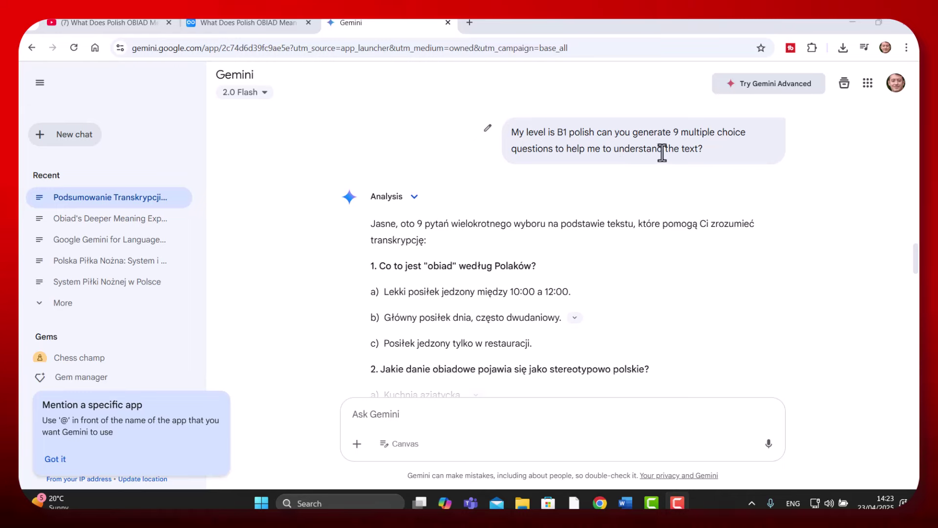
{"action": "left_click_drag", "start_coordinate": [915, 262], "coordinate": [915, 375]}
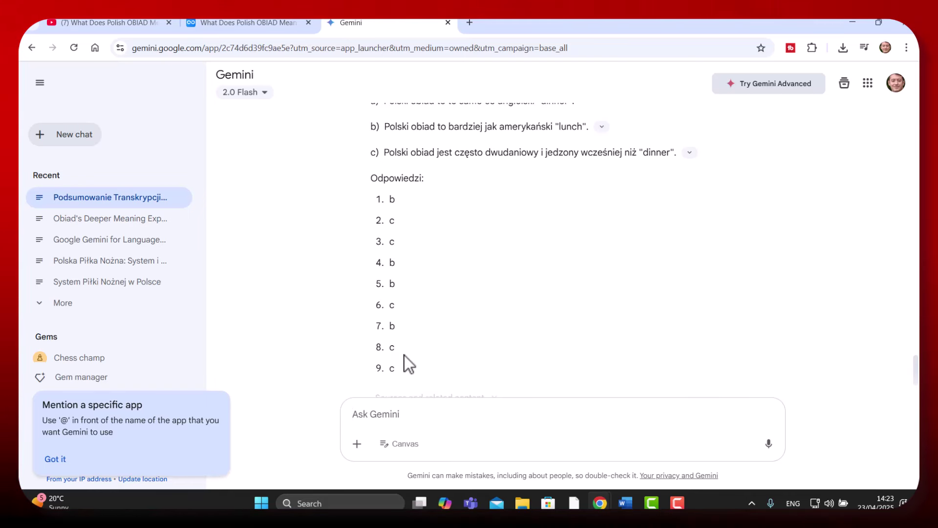
{"action": "left_click_drag", "start_coordinate": [917, 368], "coordinate": [917, 376]}
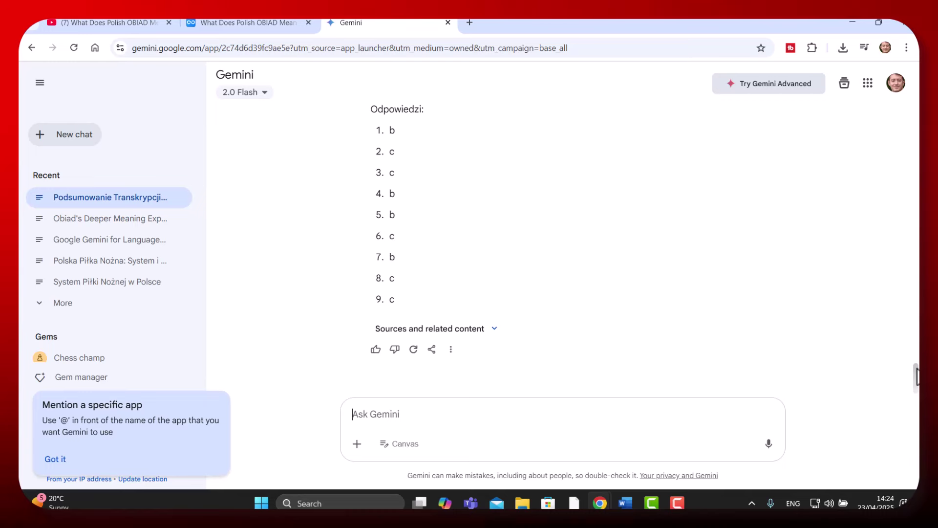
{"action": "left_click", "coordinate": [450, 349]}
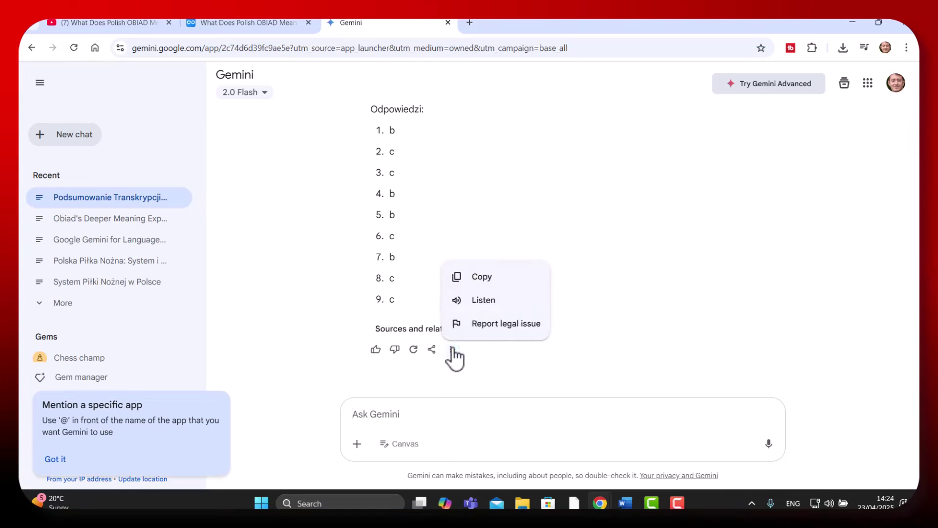
{"action": "left_click", "coordinate": [481, 278]}
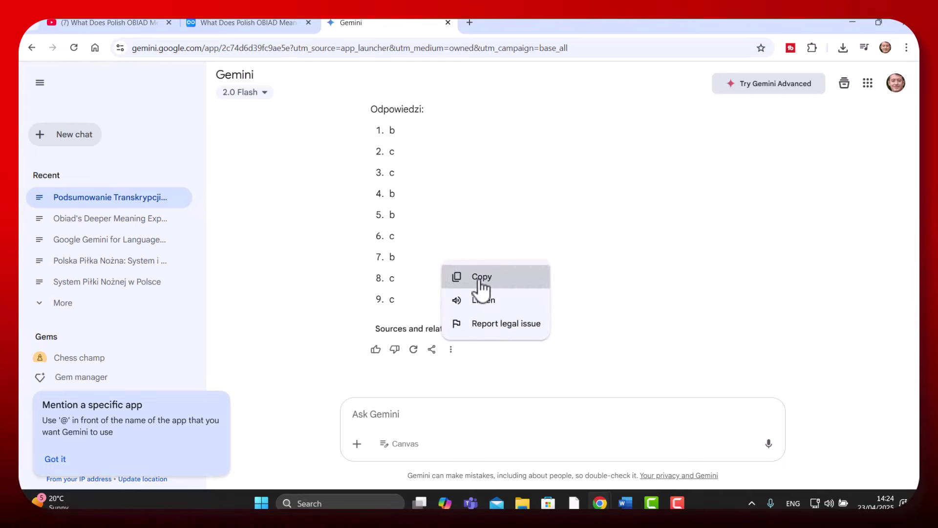